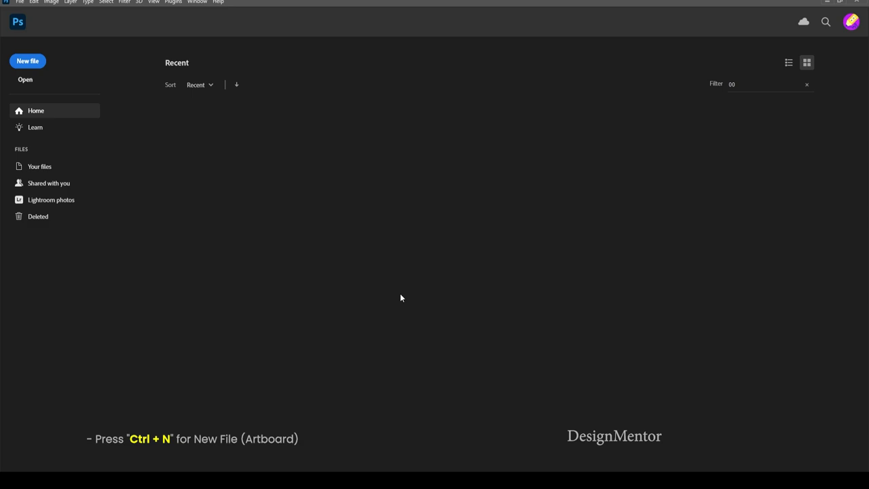
- Open the New Document dialog from the Photoshop home screen with Ctrl+N
key("ctrl+n")
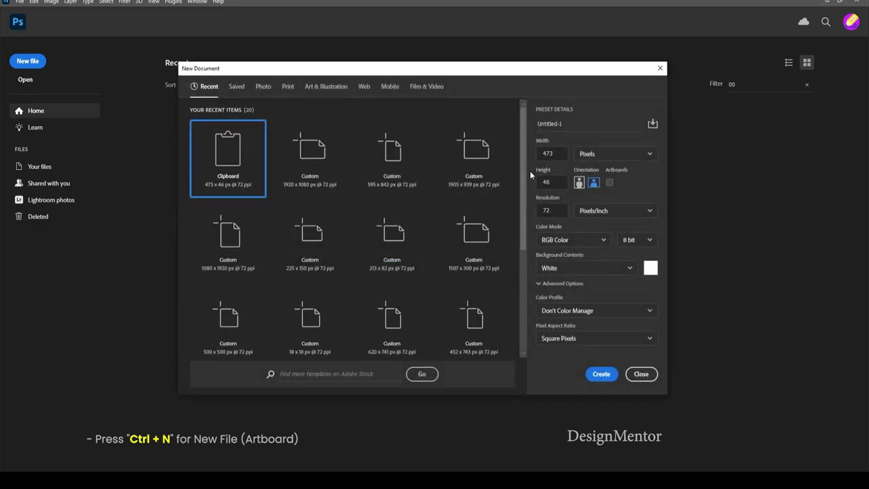
- Create a blank white 1920 × 1080 px document from the custom preset
left_click(321, 165)
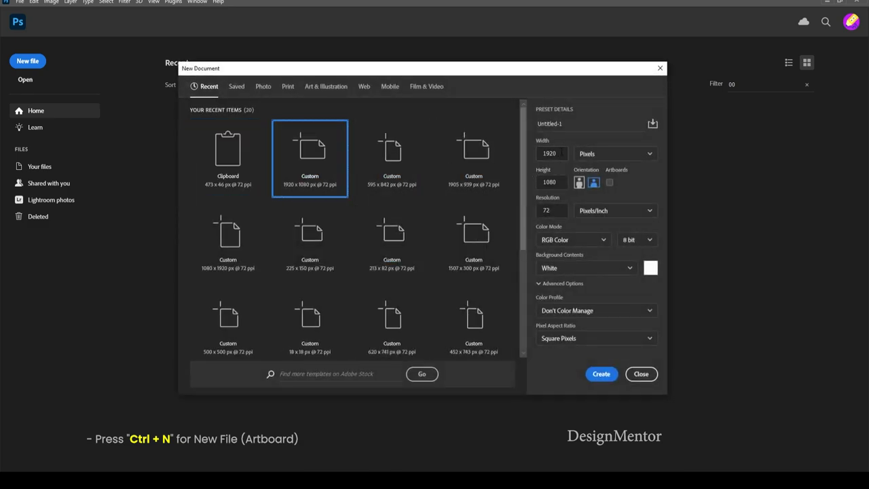
left_click(557, 153)
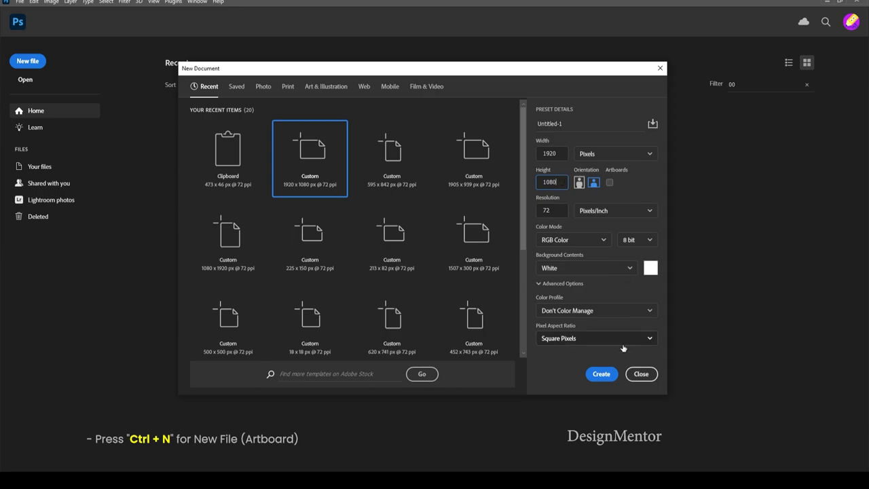
left_click(600, 373)
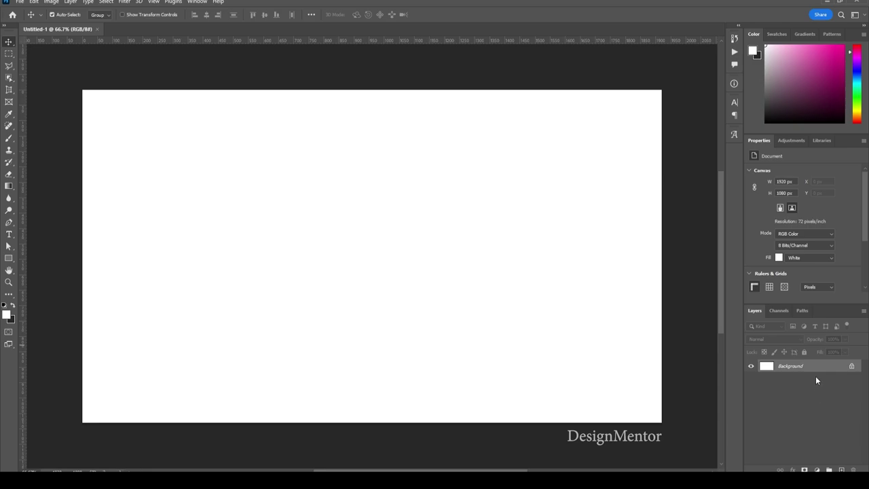
- Add a layer, move the colour swatch dots top-right, and sample the crimson dot
left_click(841, 469)
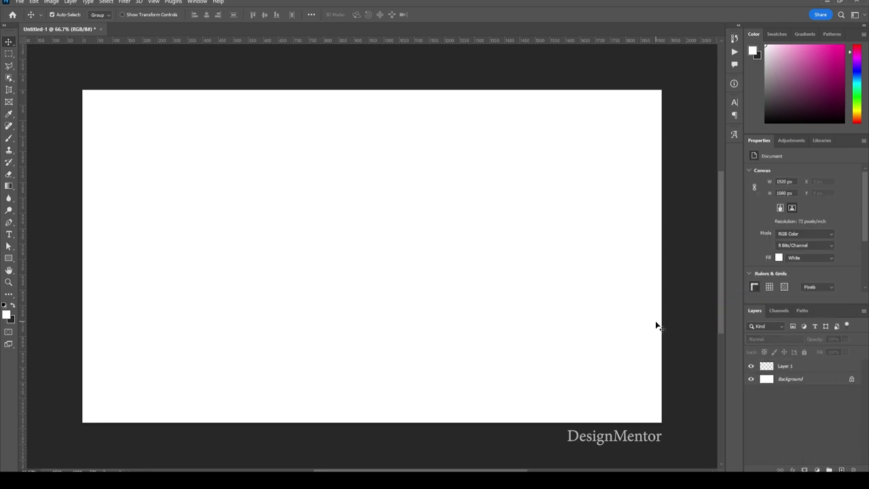
left_click_drag(438, 260, 648, 109)
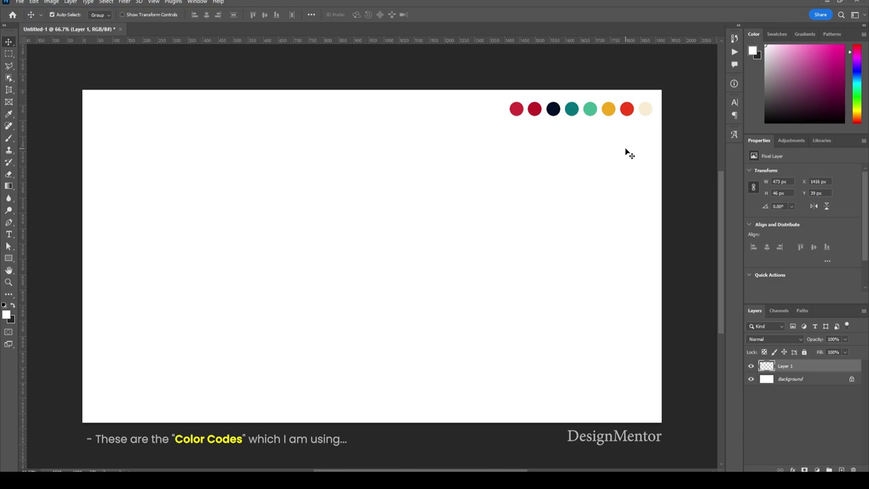
key("i")
left_click(517, 109)
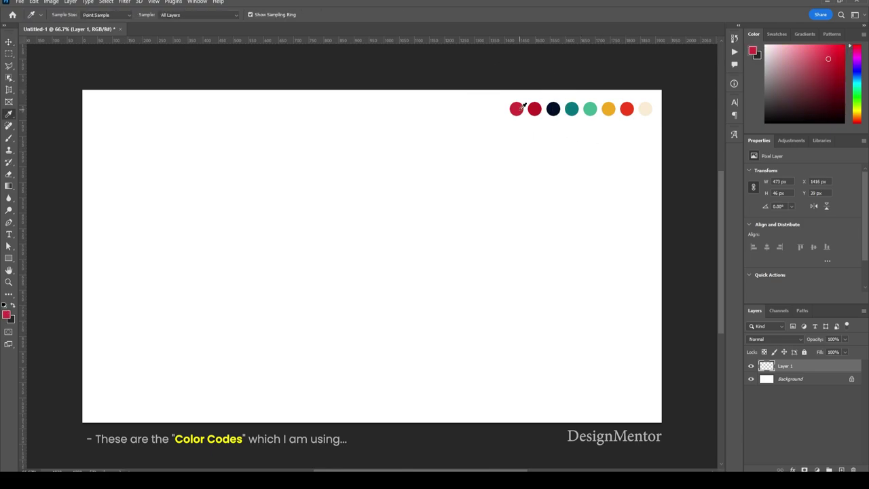
- Add a new layer above Background and name it Background
left_click(805, 379)
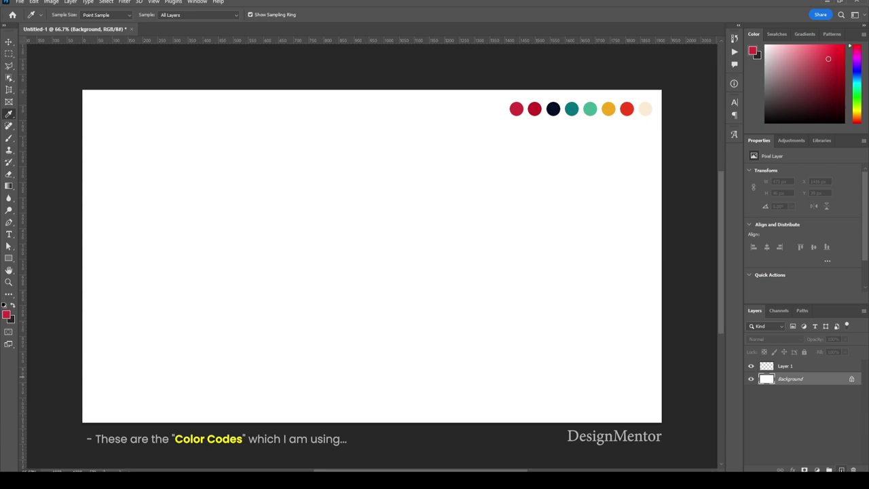
left_click(840, 469)
double_click(785, 378)
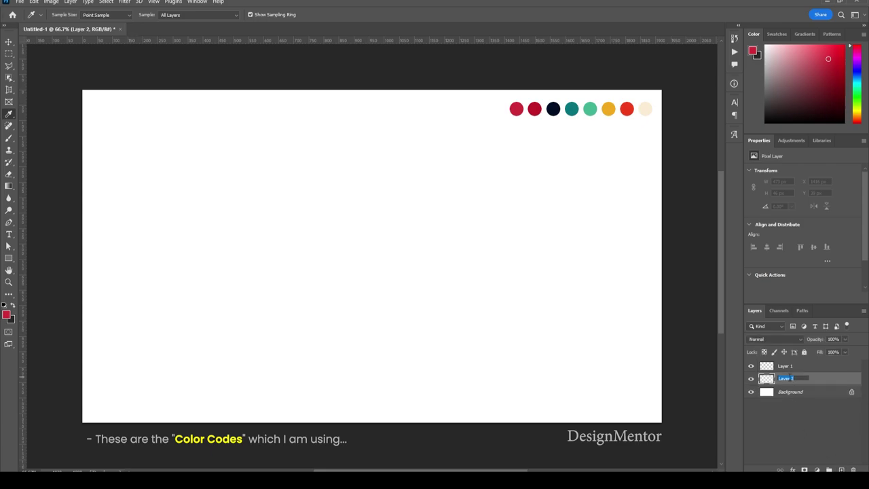
type("Background")
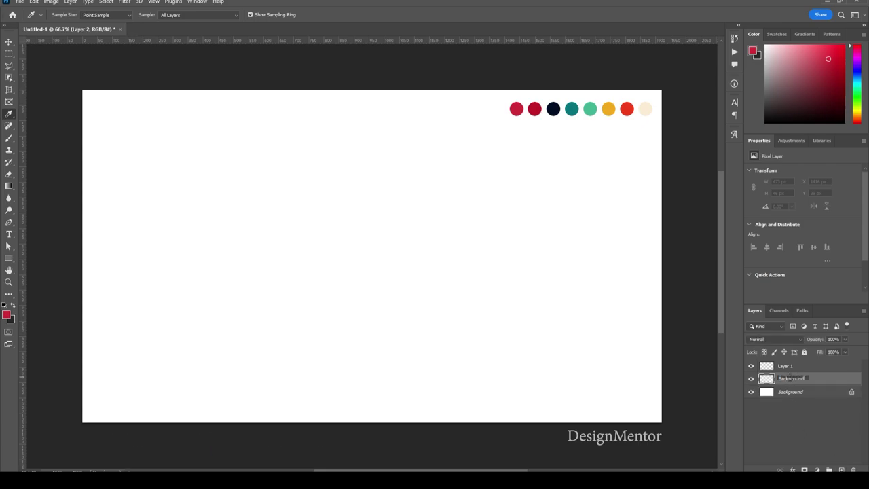
key("Escape")
double_click(787, 365)
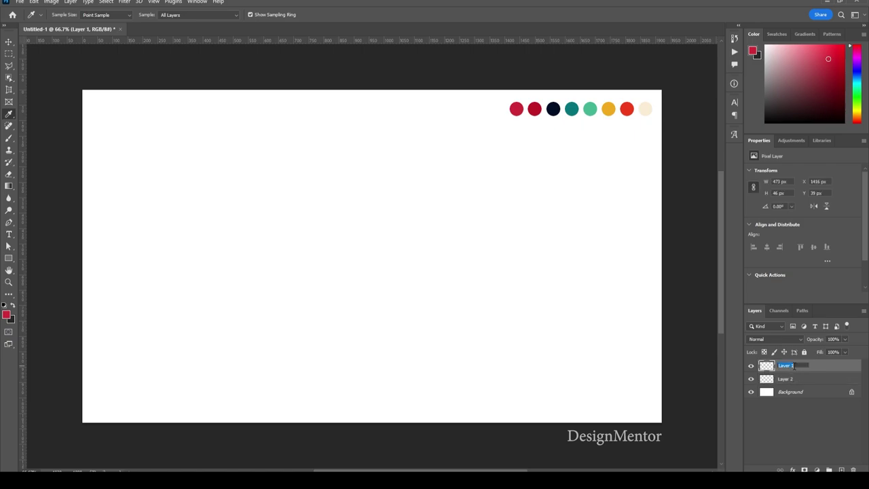
double_click(790, 379)
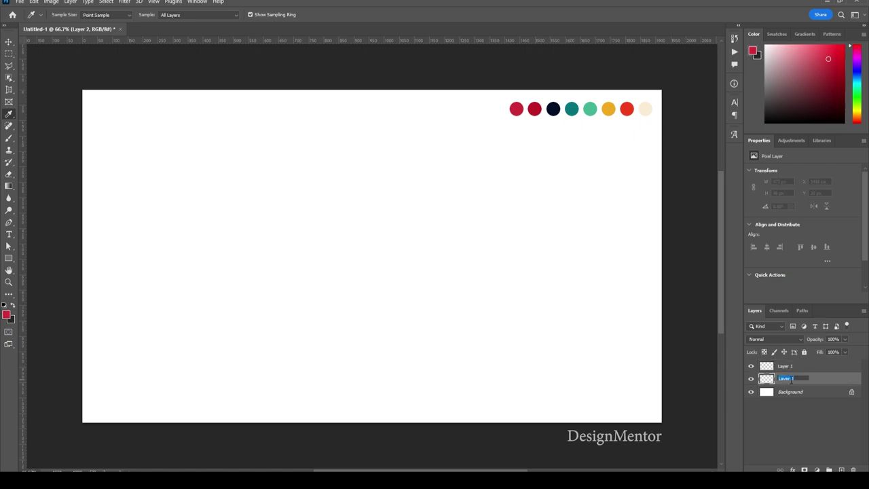
type("Background")
key("Return")
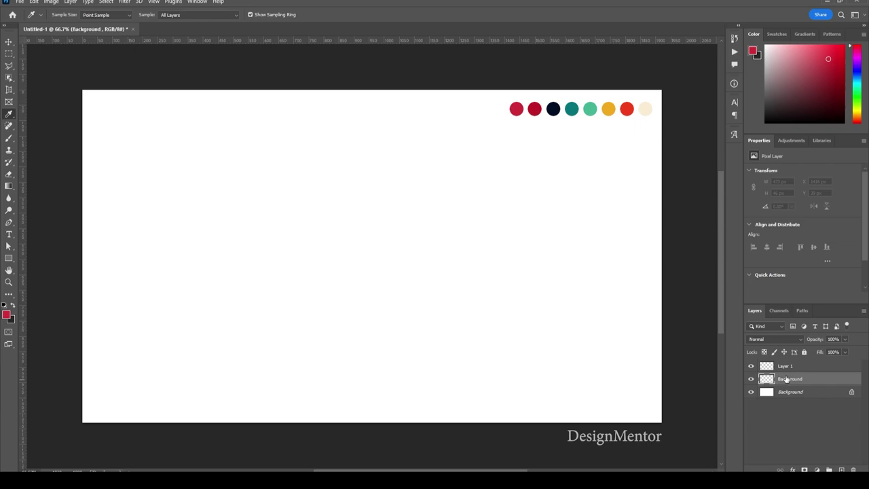
- Rename Layer 1 to Color Codes and reselect the Background layer
double_click(786, 365)
type("Color Codes")
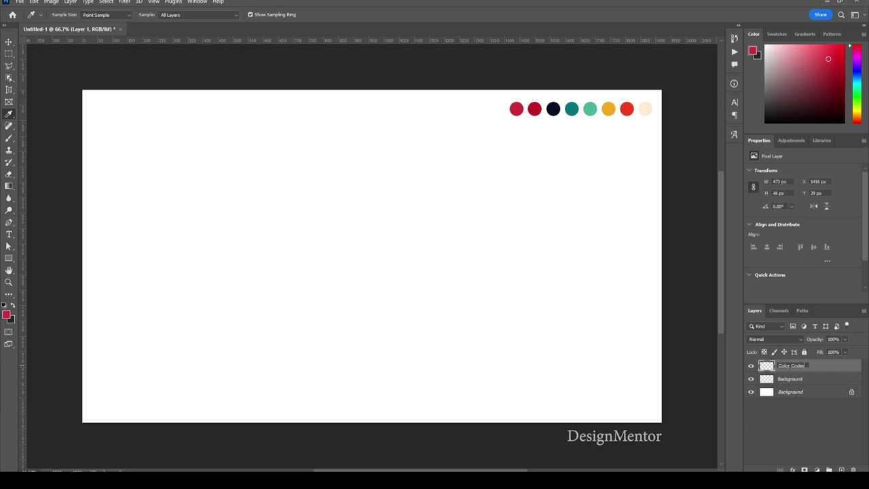
key("Return")
left_click(791, 380)
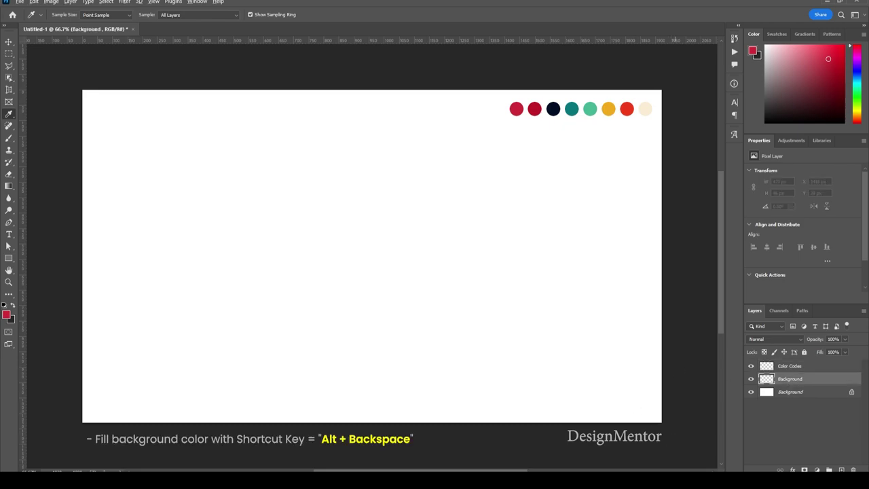
- Fill the Background layer with the crimson foreground colour
key("alt+BackSpace")
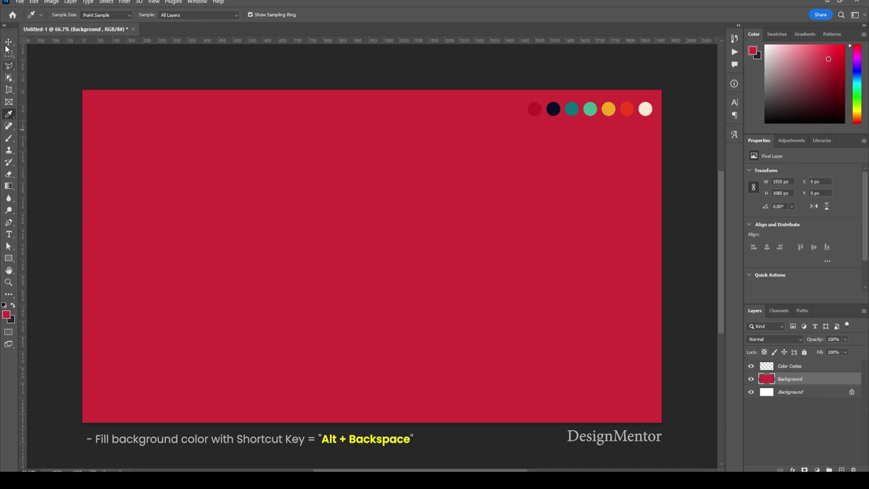
left_click(8, 43)
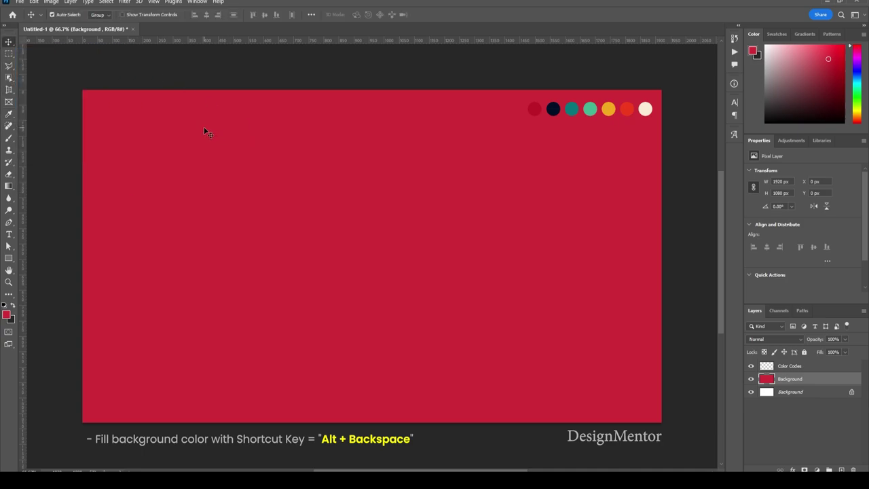
key("t")
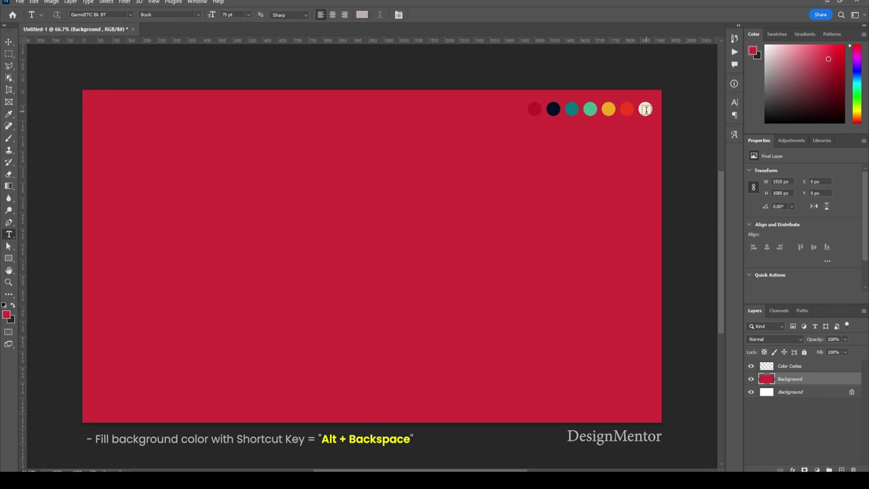
- Sample the cream dot as the new foreground colour with the Eyedropper
key("i")
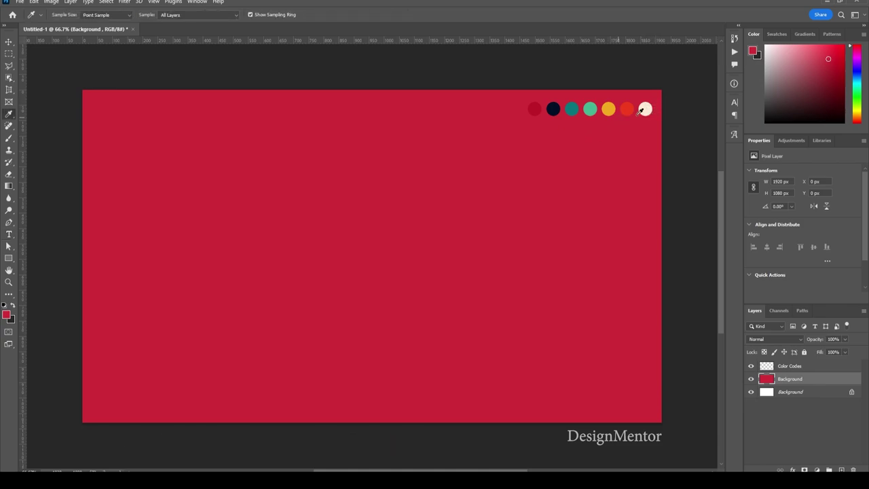
left_click(645, 109)
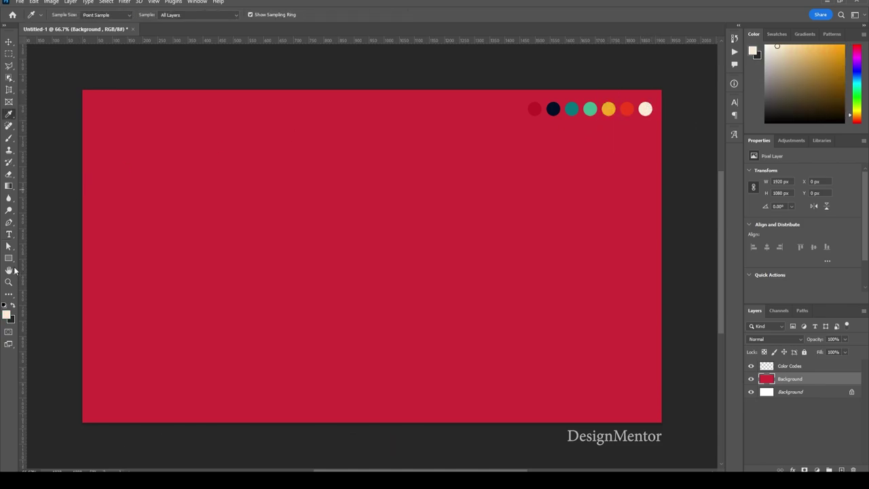
key("v")
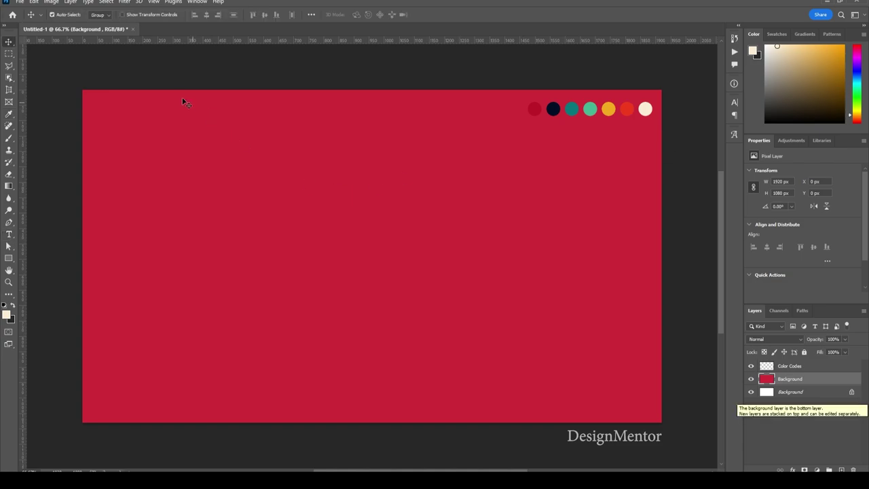
- Add a cream text layer on the canvas at 800 pt font size
left_click(11, 235)
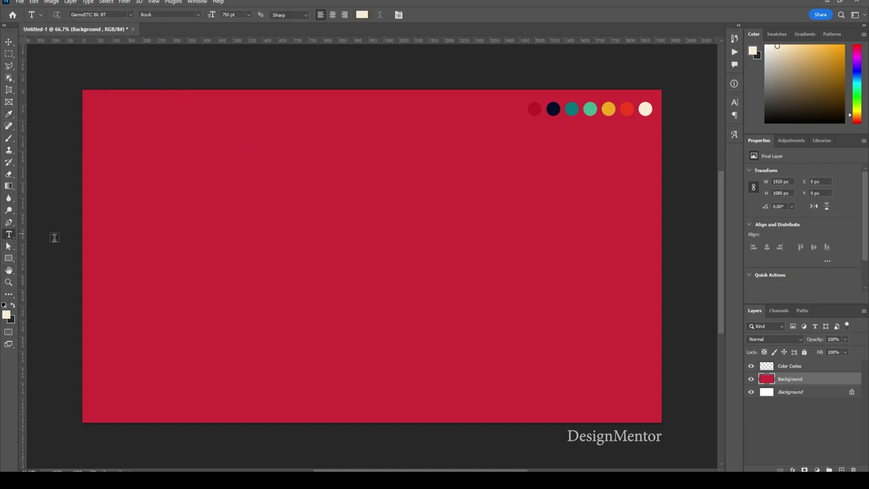
left_click(194, 266)
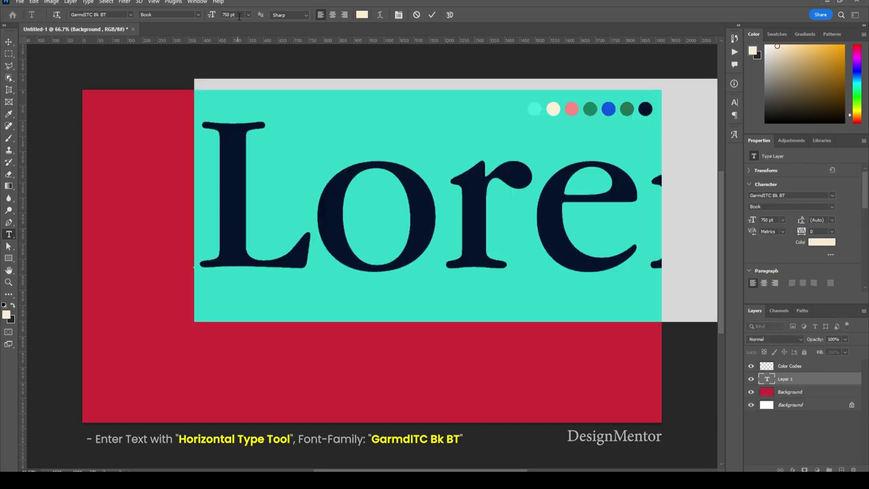
left_click(239, 15)
type("800")
key("Return")
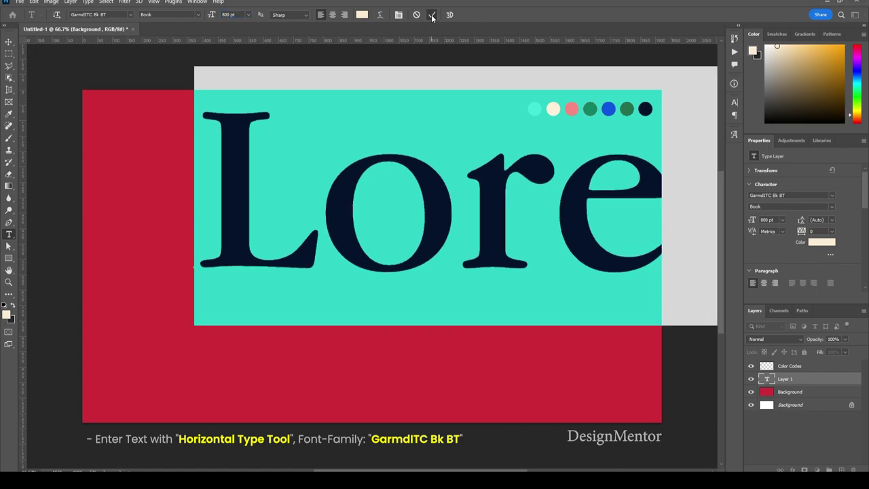
left_click(432, 14)
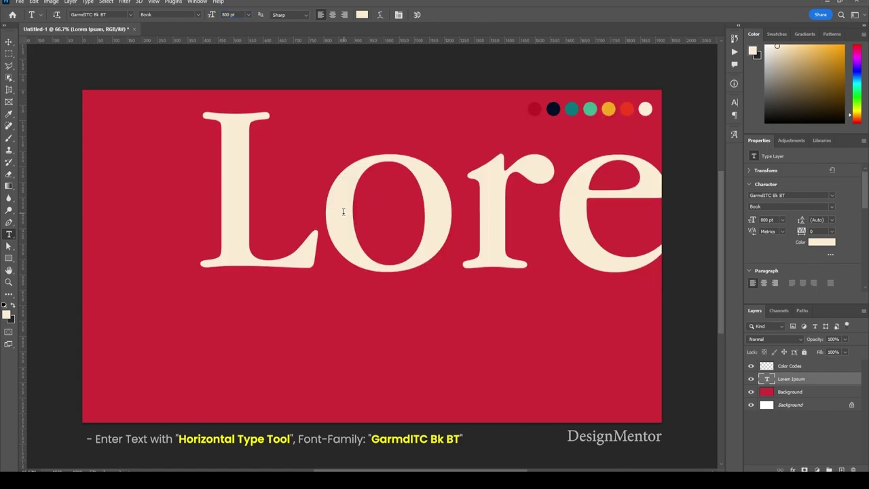
- Replace the placeholder text with 'Paris' and centre it on the canvas
left_click(8, 42)
left_click_drag(243, 228, 158, 284)
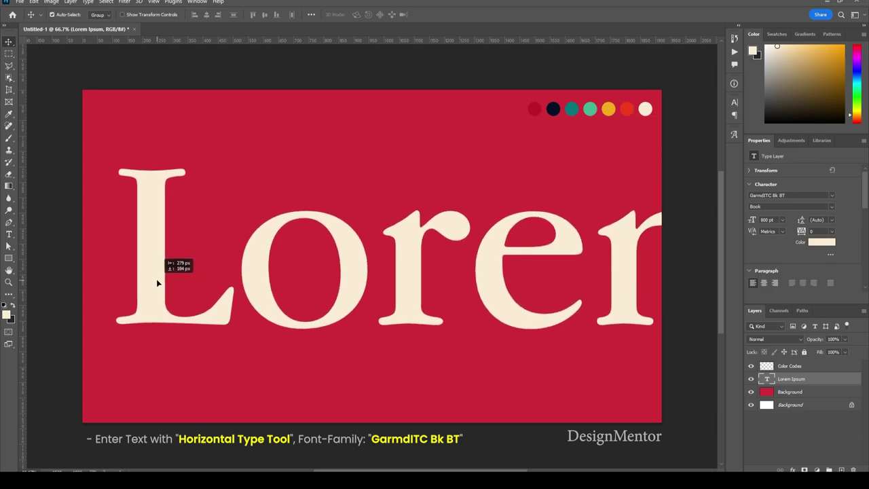
double_click(760, 380)
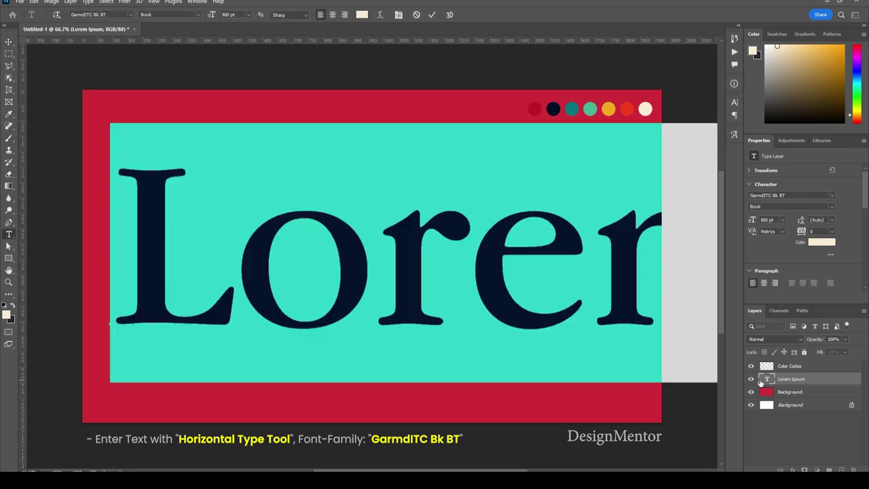
type("Pa")
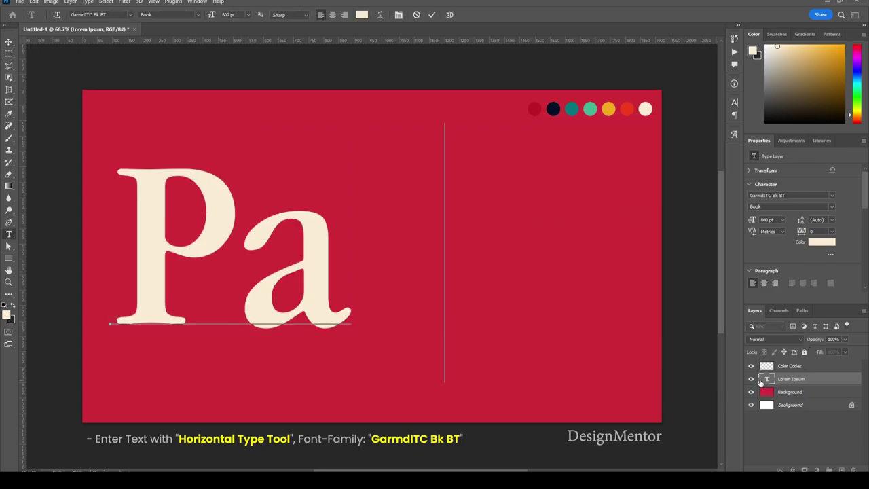
type("ris")
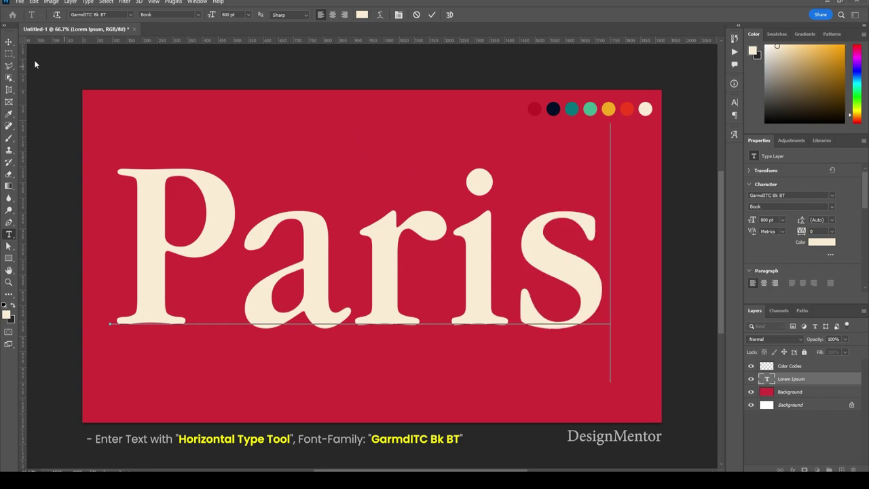
left_click(10, 43)
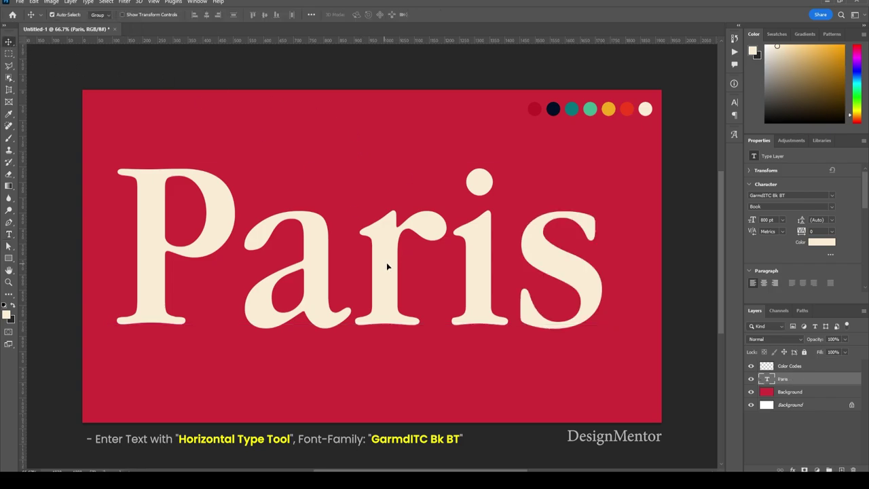
left_click_drag(386, 263, 398, 268)
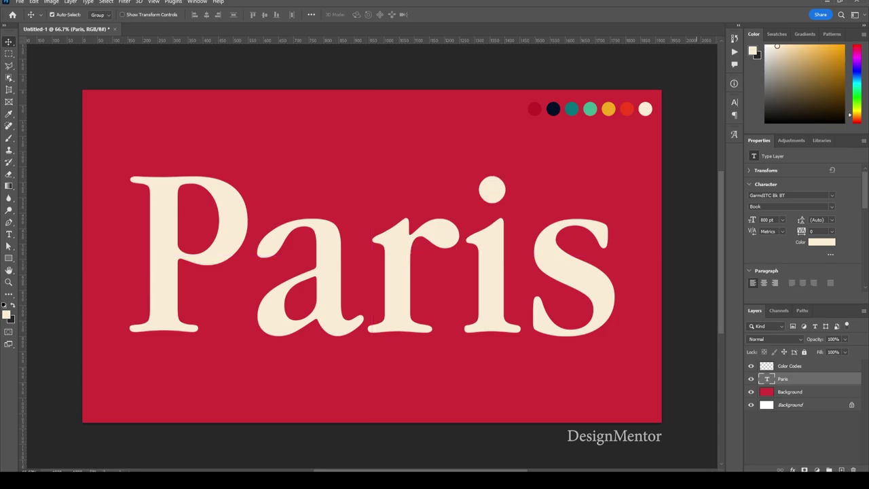
- Duplicate the Paris layer as 'Paris - 1' and place it beneath the original
right_click(806, 380)
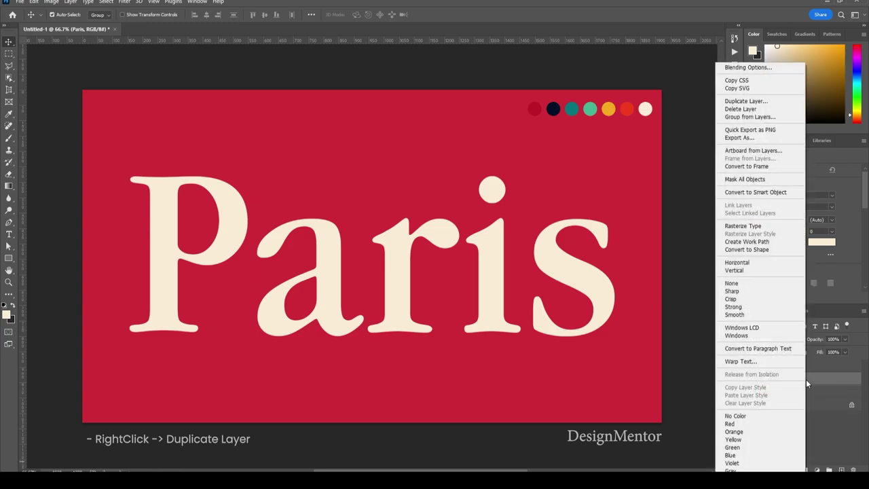
left_click(752, 101)
left_click(527, 262)
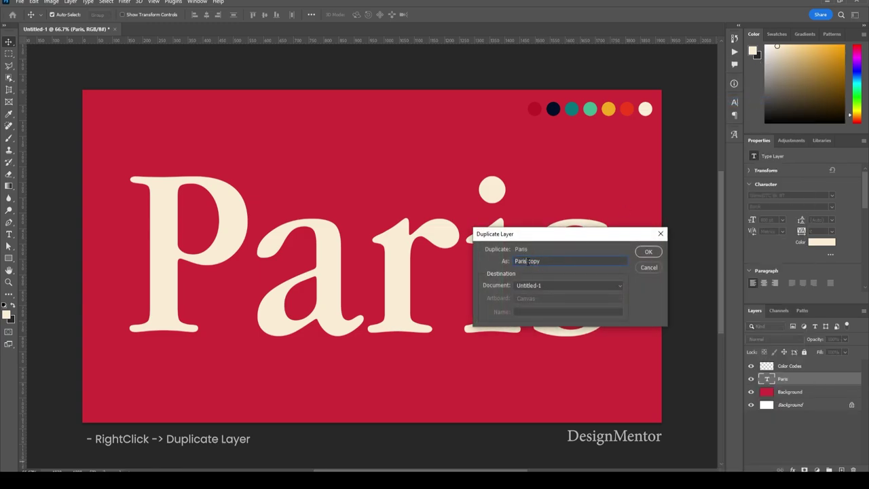
key("shift+End")
type("- 1")
key("Return")
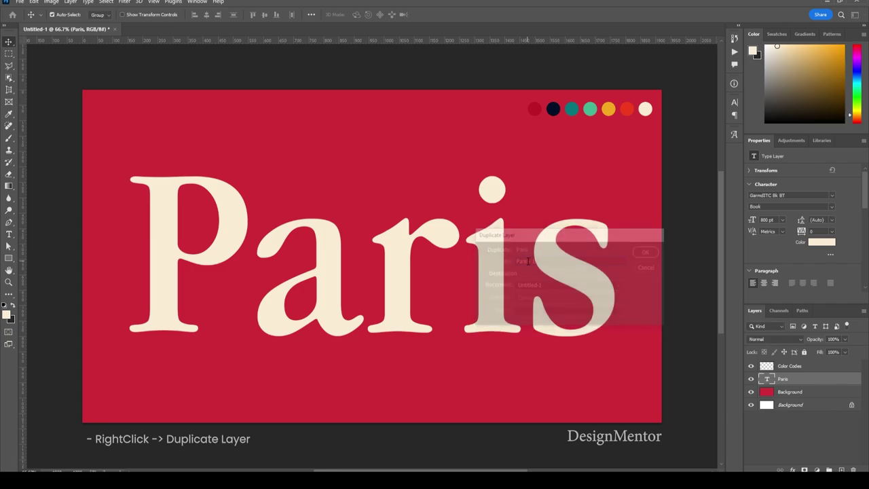
left_click_drag(812, 381, 820, 397)
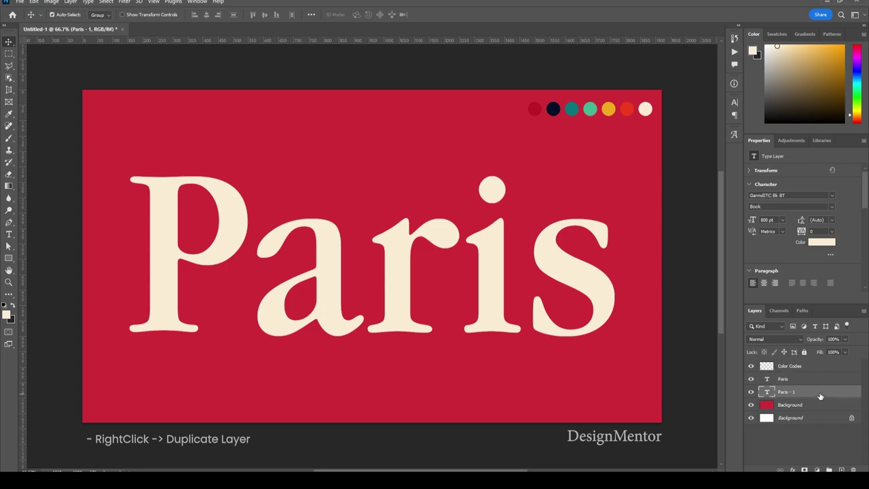
- Give Paris - 1 a Color Overlay using the red palette dot
right_click(819, 396)
left_click(763, 68)
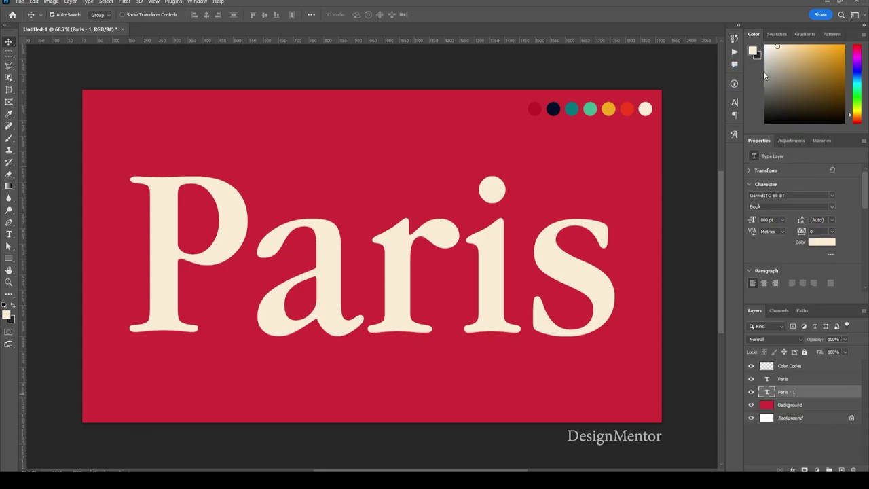
left_click(525, 368)
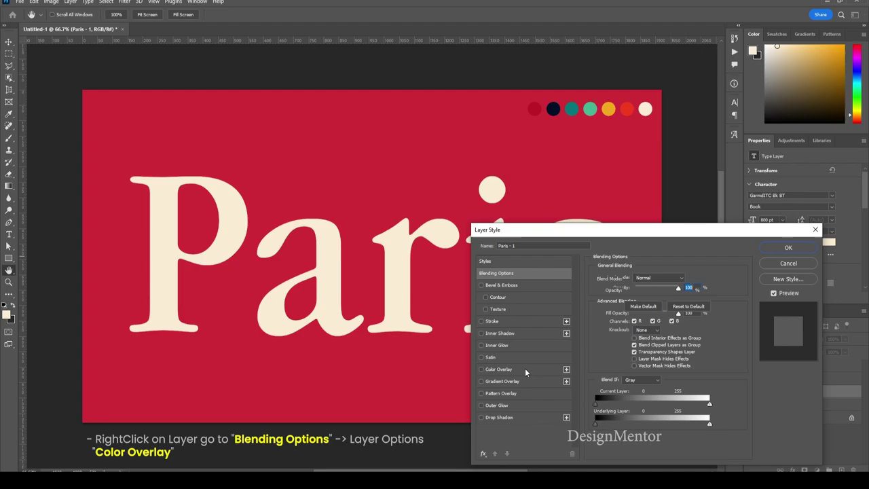
left_click(685, 280)
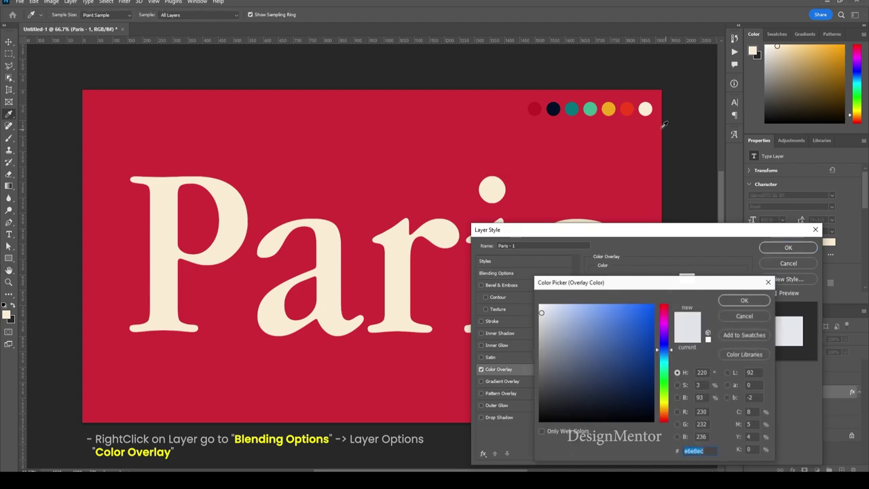
left_click(627, 108)
left_click(744, 301)
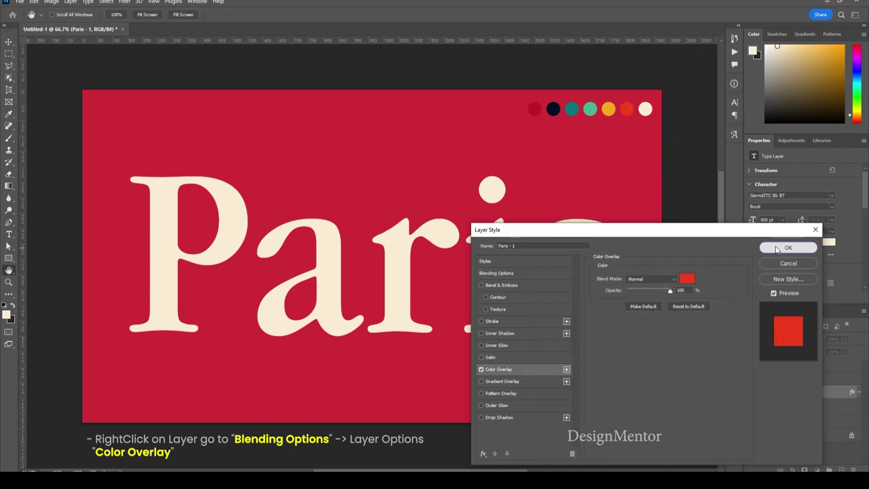
left_click(804, 248)
- Nudge the red Paris - 1 copy one step down and right
left_click(859, 392)
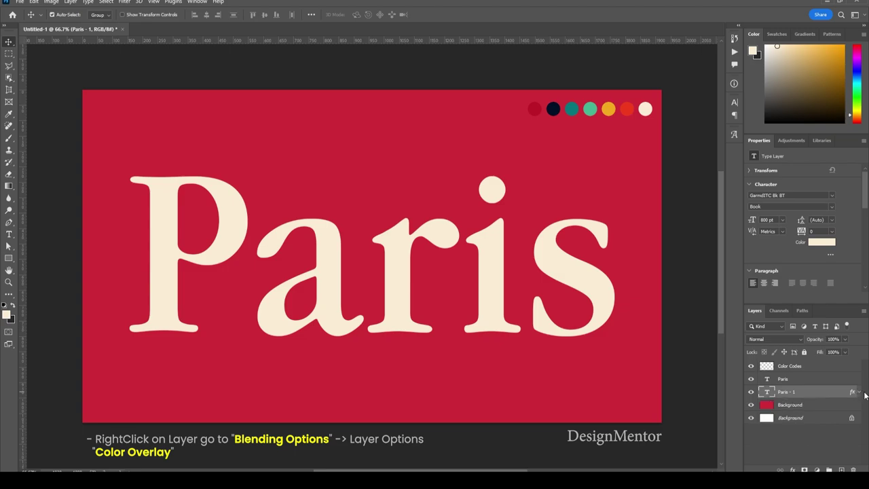
key("Down")
key("Down")
key("Down")
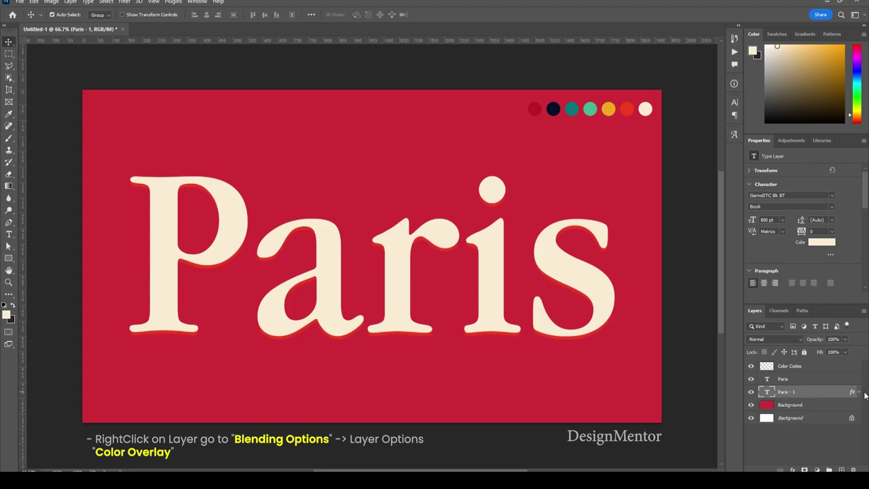
key("Right")
key("Right")
key("Right")
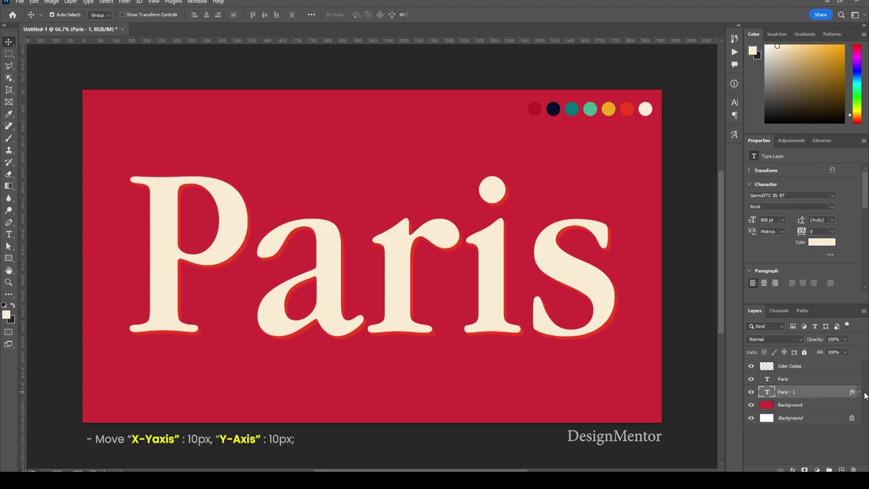
- Duplicate Paris - 1 as 'Paris - 2' and move it beneath Paris - 1
right_click(805, 391)
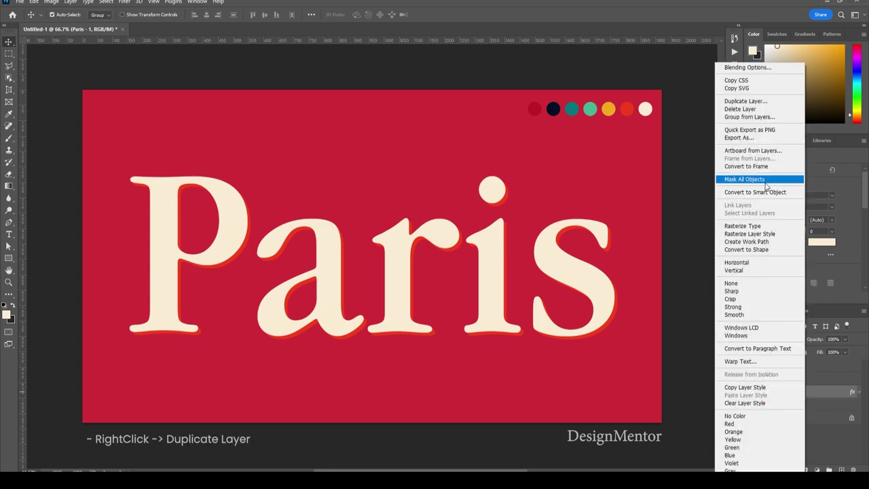
left_click(766, 102)
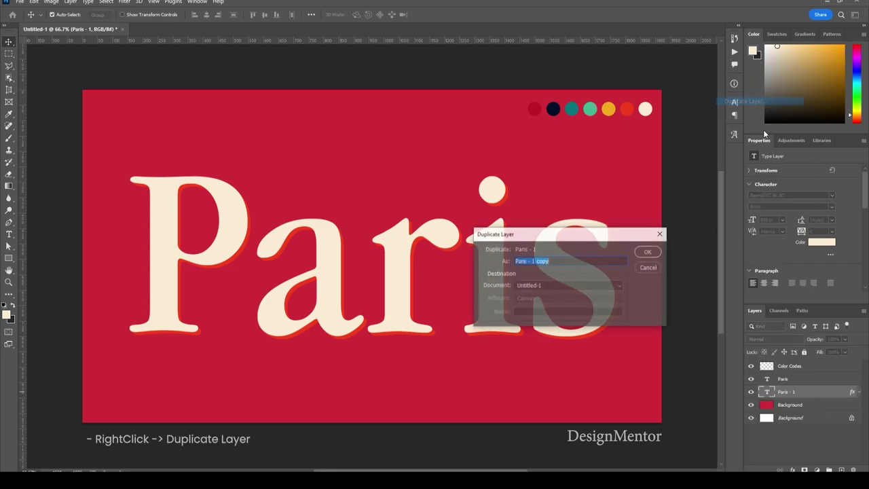
left_click(533, 261)
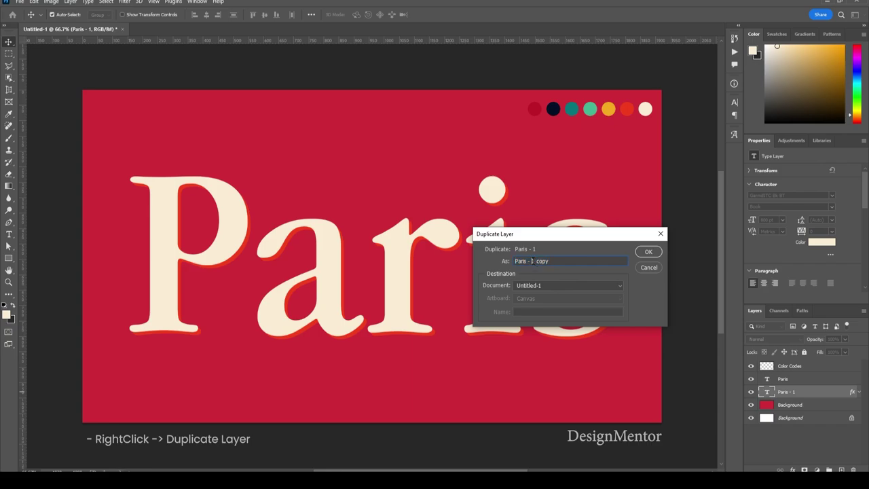
left_click_drag(533, 261, 562, 258)
type("2")
key("Return")
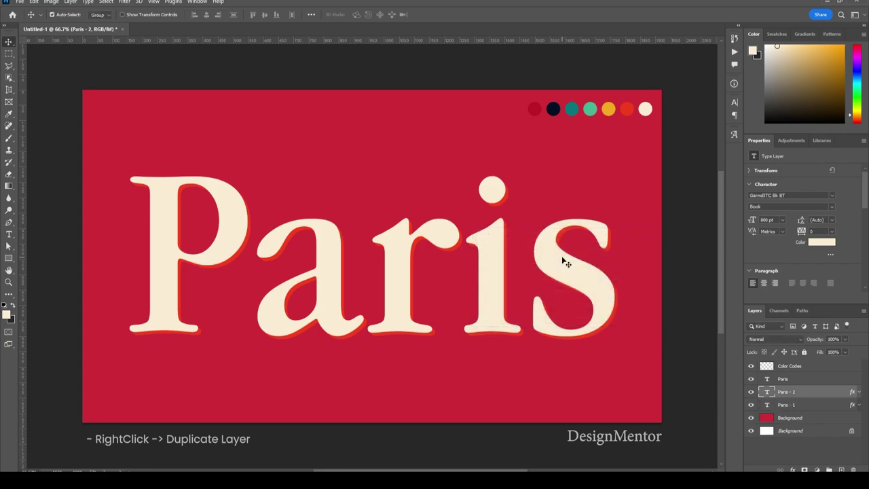
left_click_drag(817, 394, 814, 409)
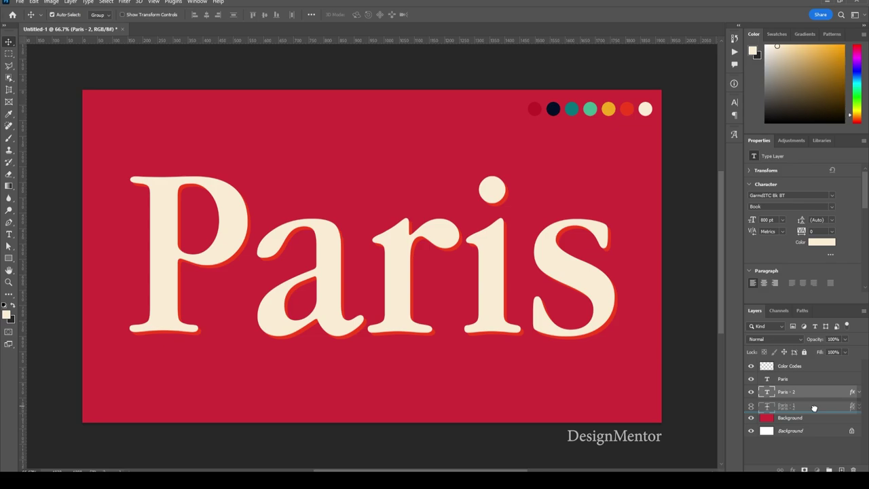
- Give Paris - 2 an orange Color Overlay and shift it down-right with Shift+arrows
right_click(813, 406)
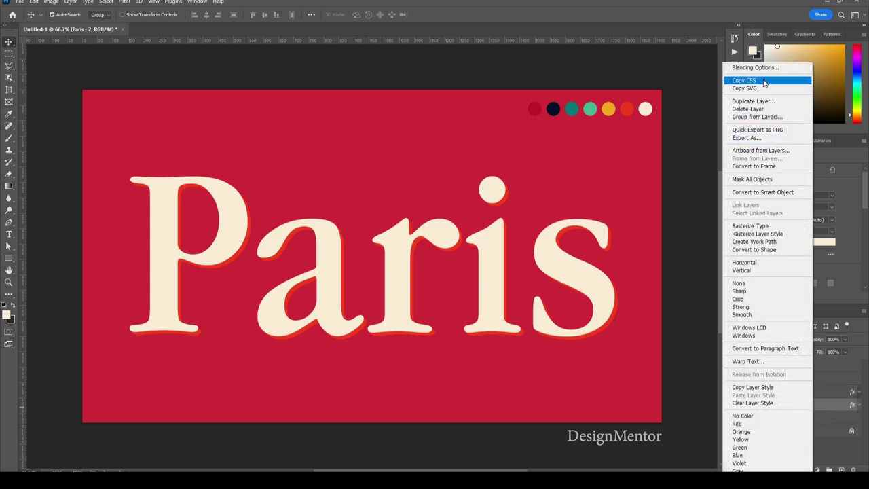
left_click(754, 67)
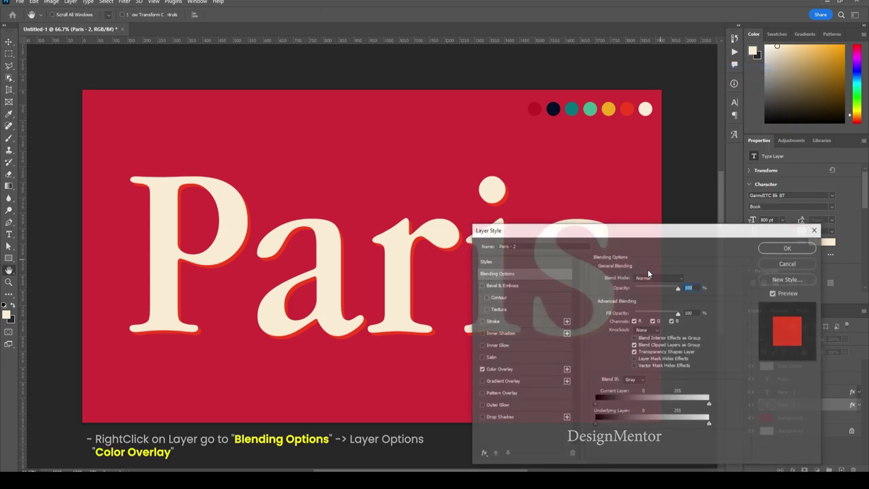
left_click(514, 368)
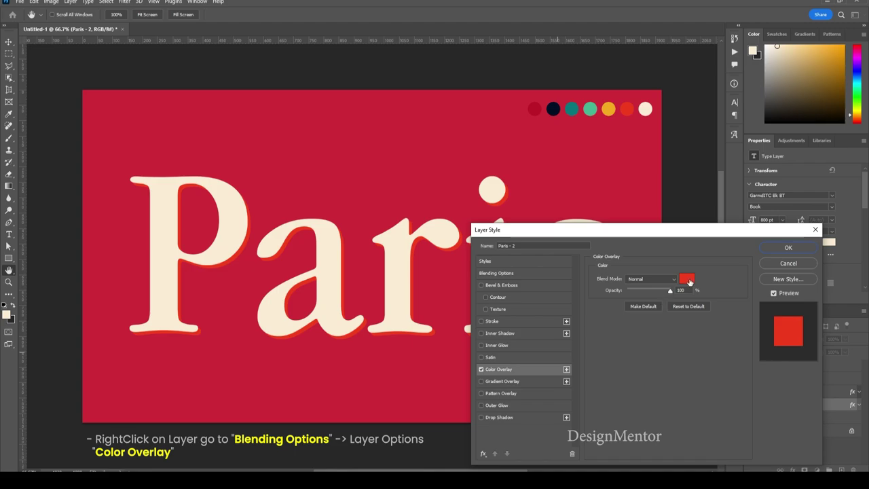
left_click(686, 280)
left_click(608, 109)
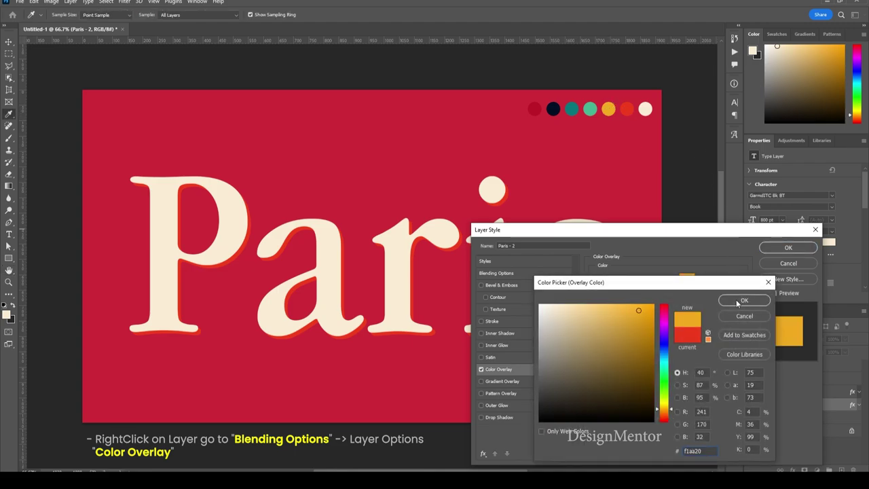
left_click(744, 300)
left_click(770, 248)
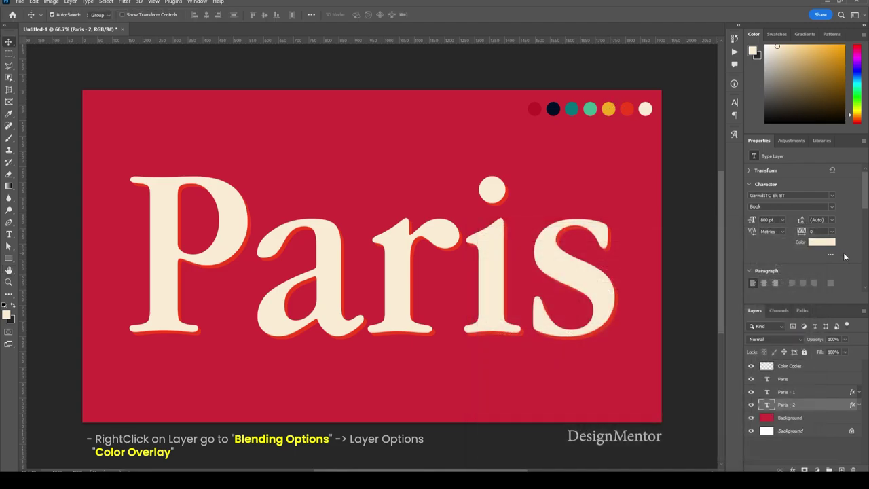
key("shift+Down")
key("shift+Right")
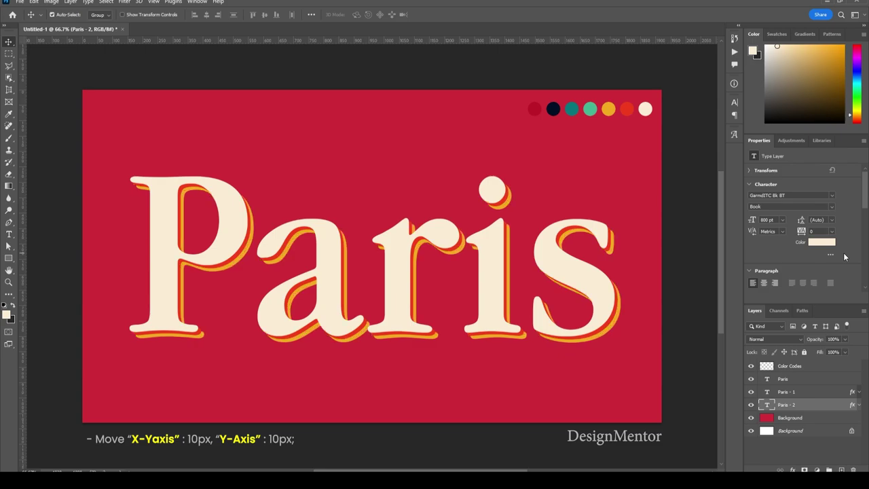
- Duplicate Paris - 2 as 'Paris - 3' and move it beneath Paris - 2
right_click(811, 404)
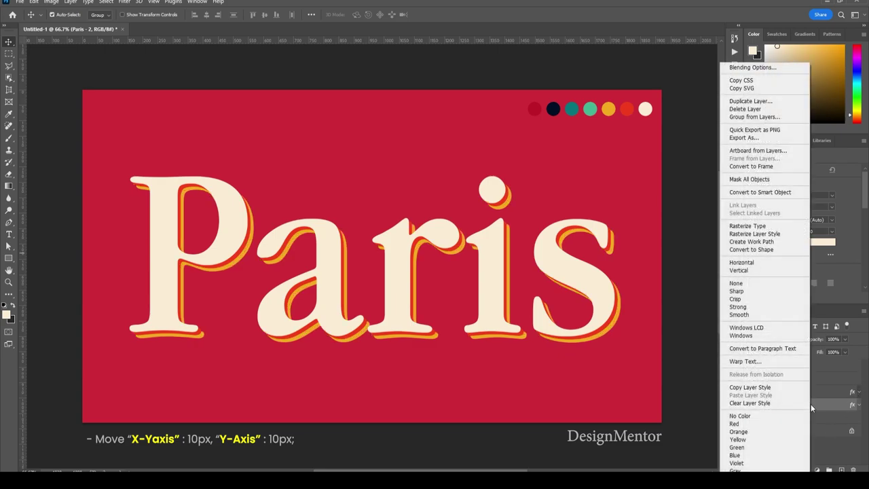
left_click(752, 102)
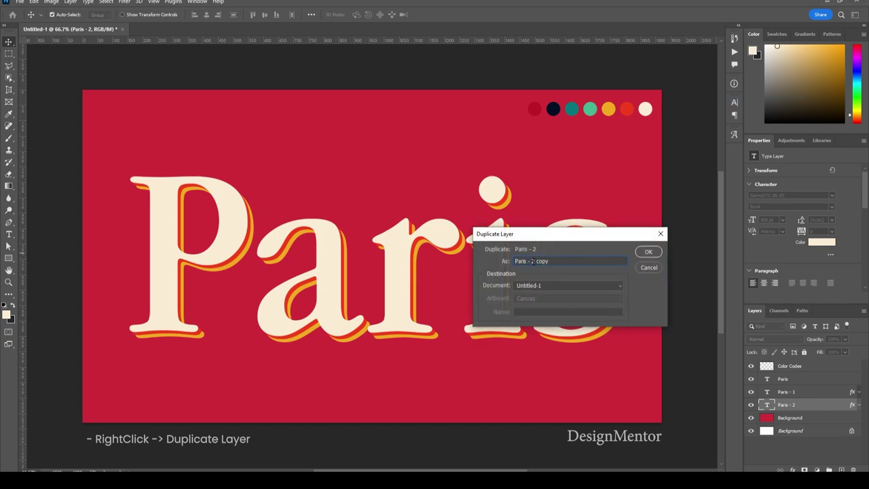
left_click_drag(532, 260, 610, 251)
type("3")
key("Return")
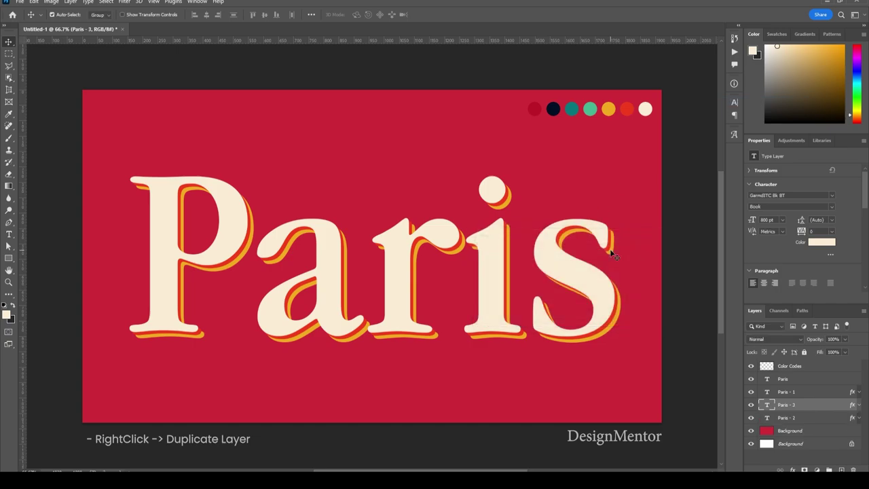
left_click_drag(805, 408, 806, 424)
- Give Paris - 3 a Color Overlay sampled from the mint-green palette dot
right_click(807, 421)
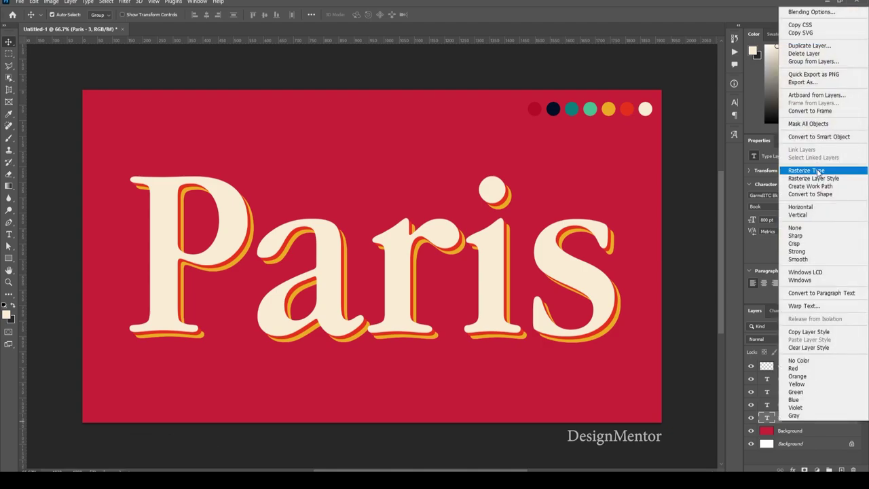
left_click(811, 12)
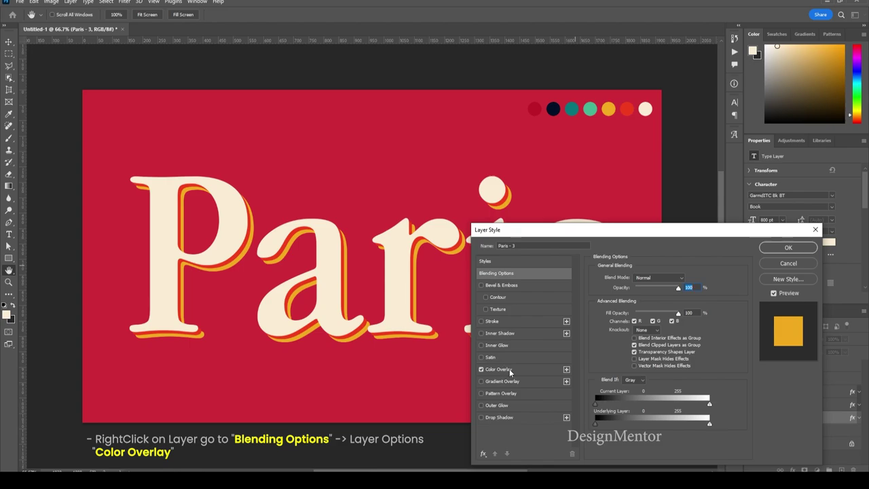
left_click(509, 368)
left_click(686, 279)
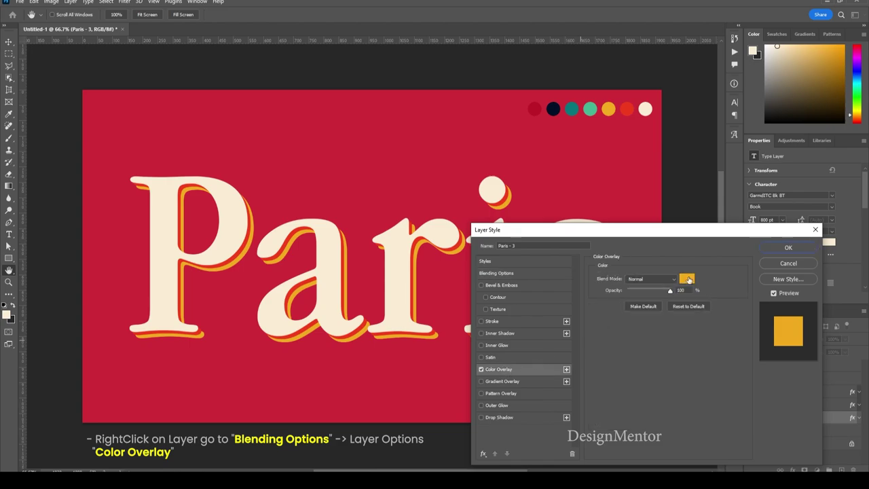
left_click(589, 109)
left_click(743, 301)
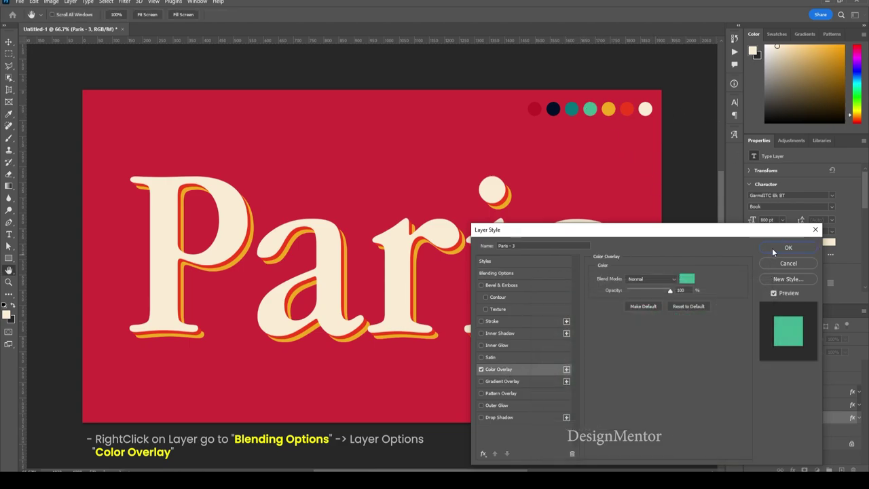
left_click(785, 247)
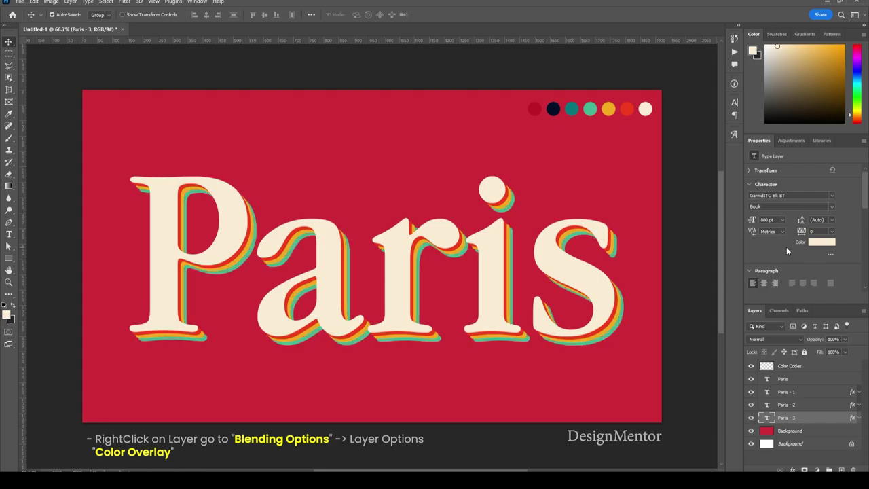
- Duplicate Paris - 3 as 'Paris - 4' and move it beneath Paris - 3
right_click(800, 420)
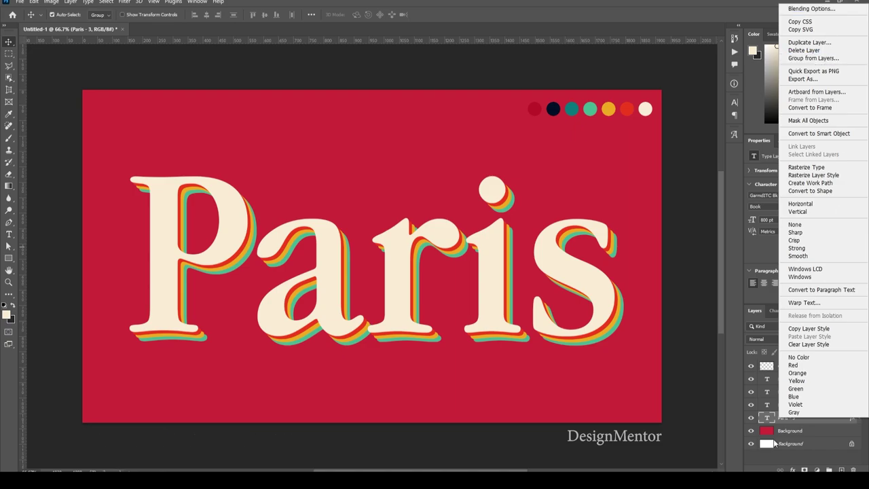
left_click(794, 420)
right_click(796, 421)
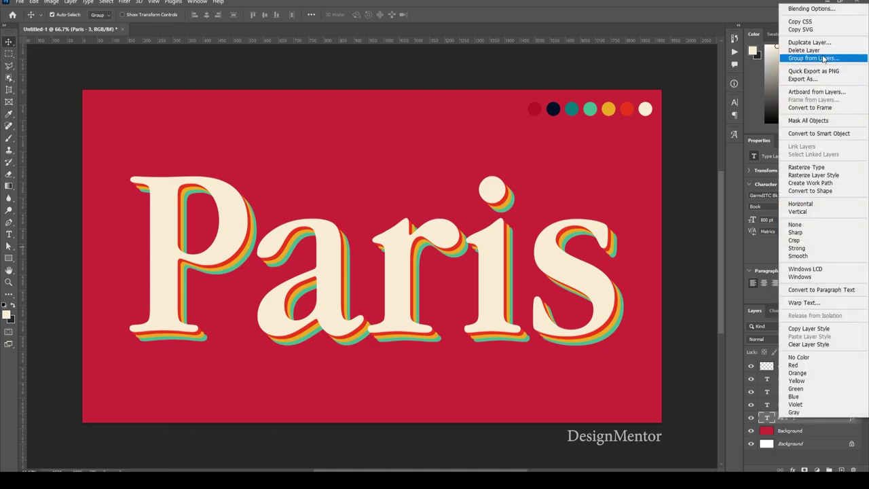
left_click(824, 47)
left_click(533, 260)
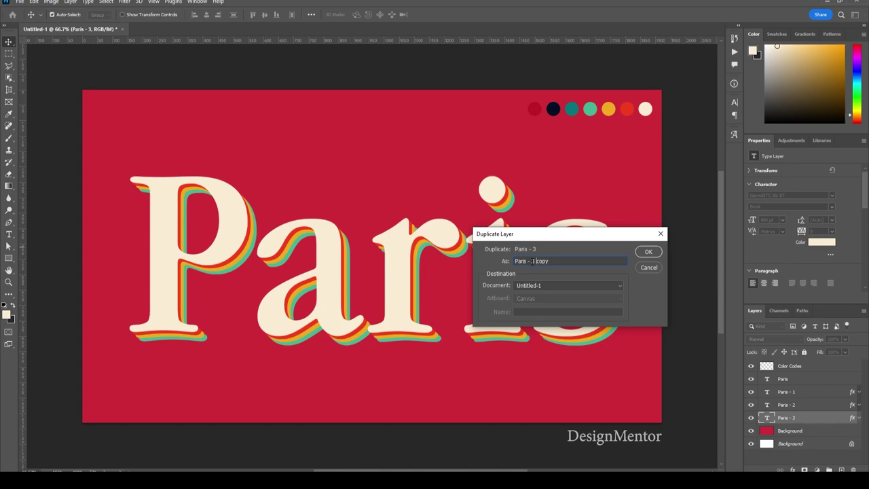
left_click_drag(527, 261, 611, 255)
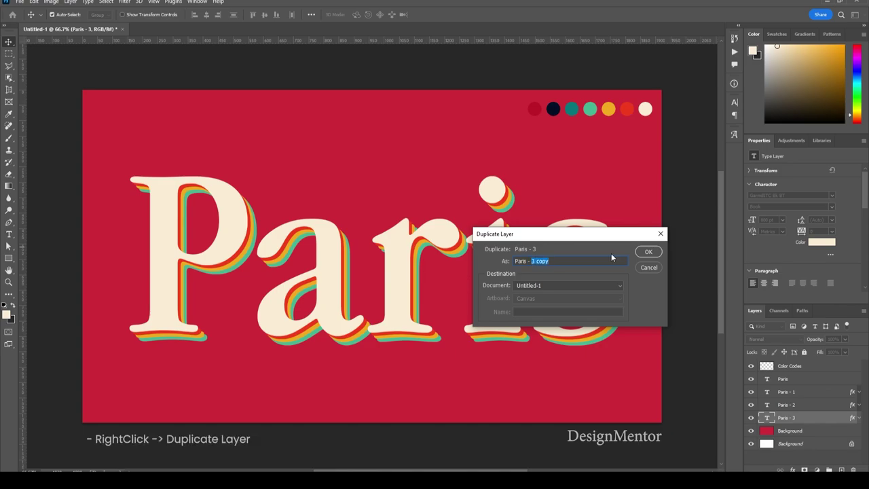
type("4")
key("Return")
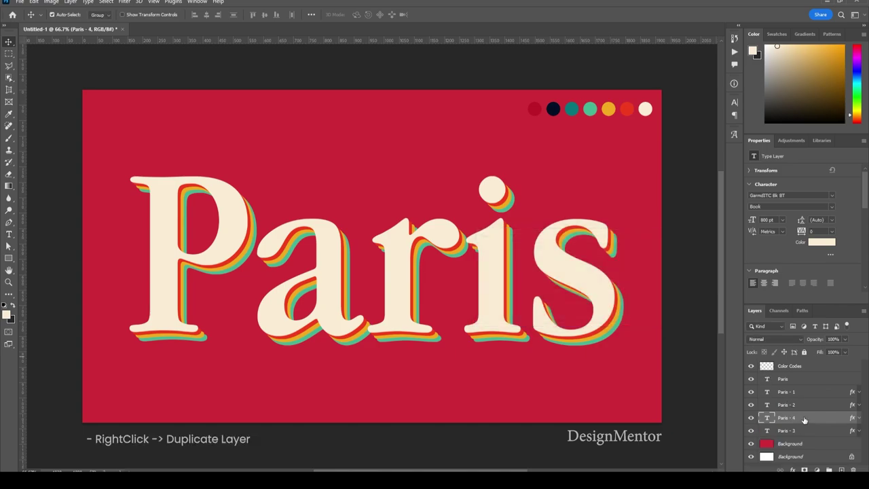
left_click_drag(804, 422, 805, 438)
- Give Paris - 4 a teal Color Overlay and nudge it down and right
right_click(806, 435)
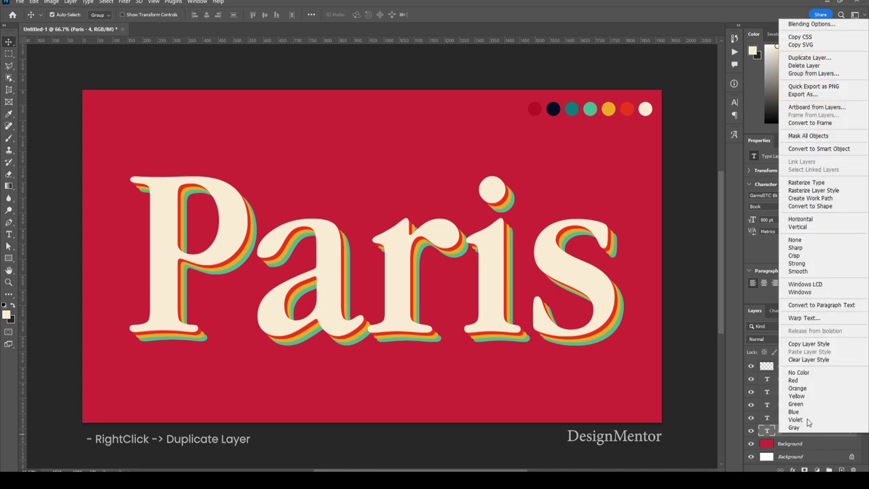
left_click(811, 24)
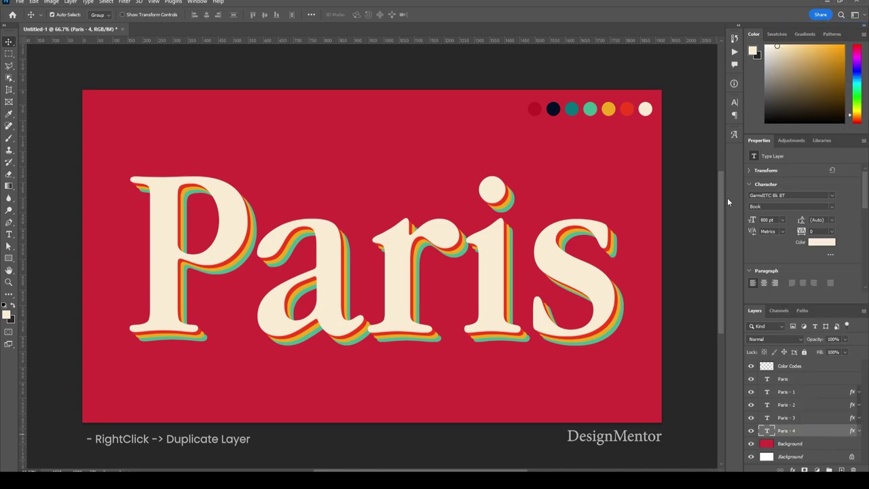
left_click(517, 369)
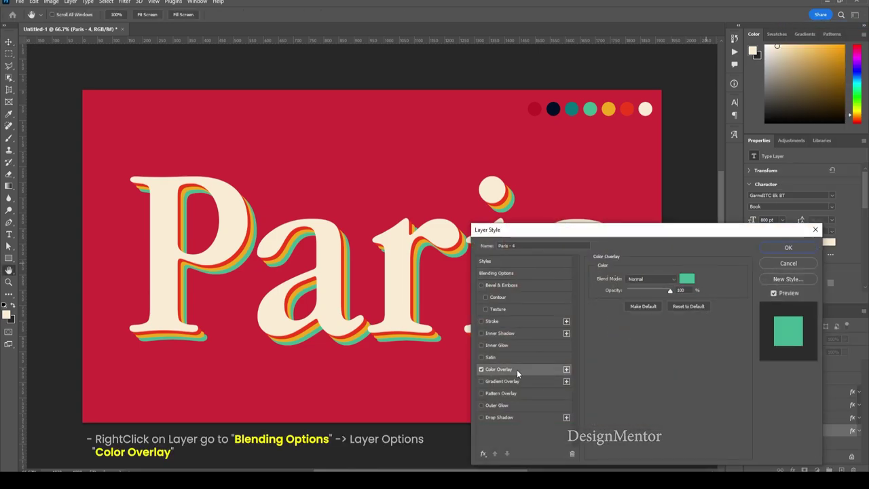
left_click(686, 278)
left_click(570, 112)
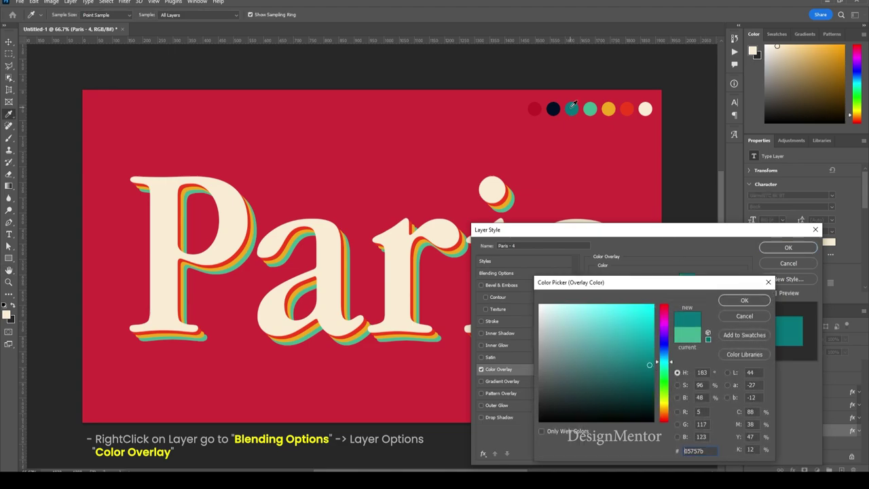
left_click(744, 300)
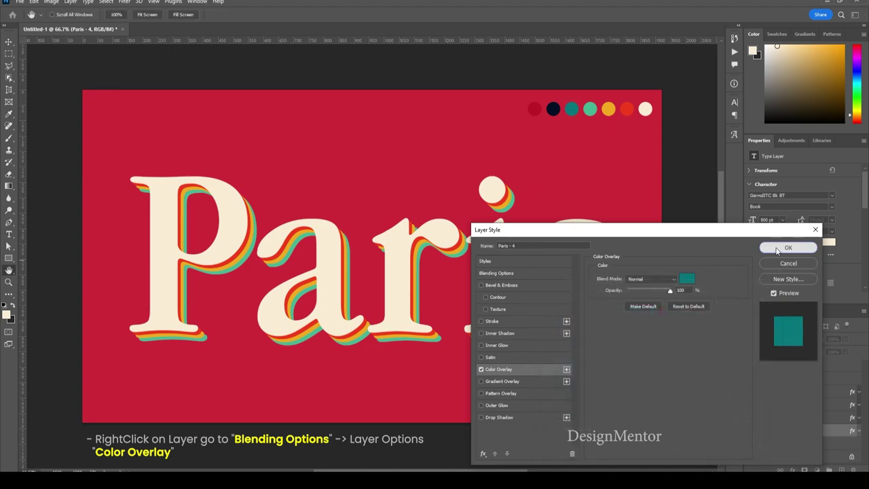
left_click(787, 248)
key("Down")
key("Down")
key("Down")
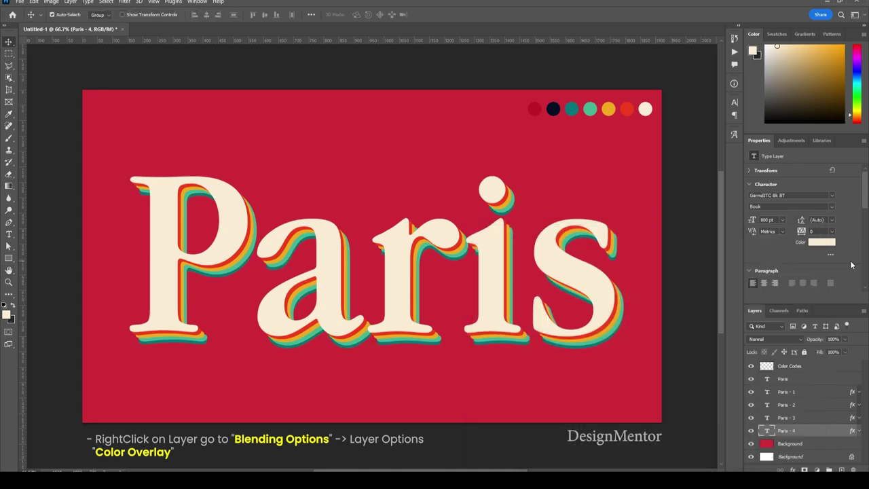
key("Right")
key("Right")
key("Right")
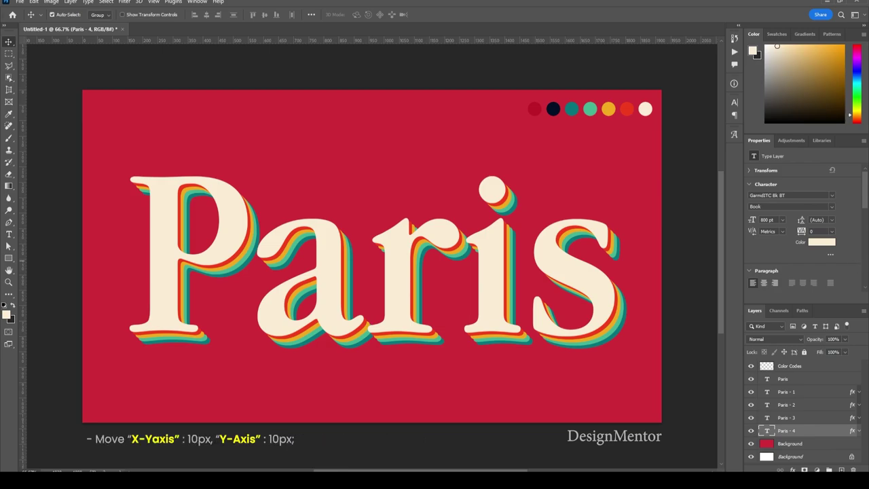
- Duplicate Paris - 4 as 'Paris - 5' and place it below Paris - 4
right_click(803, 434)
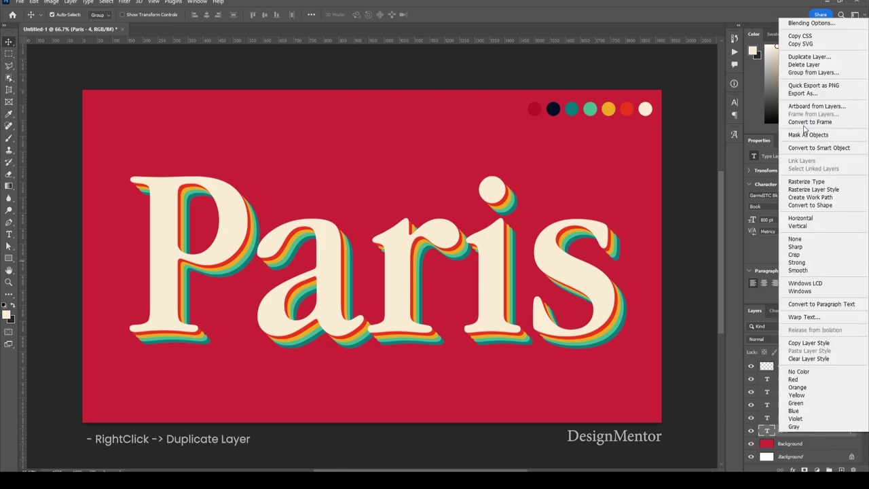
left_click(818, 59)
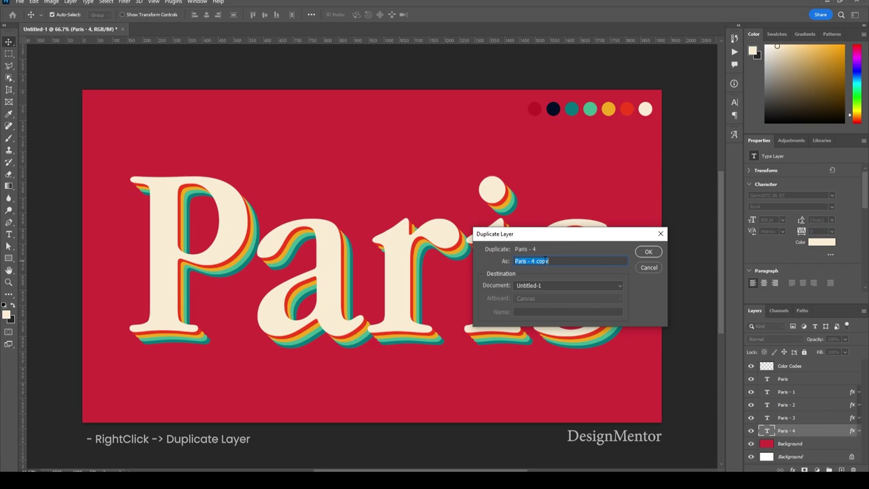
left_click(532, 261)
left_click_drag(532, 261, 604, 251)
type("5")
key("Return")
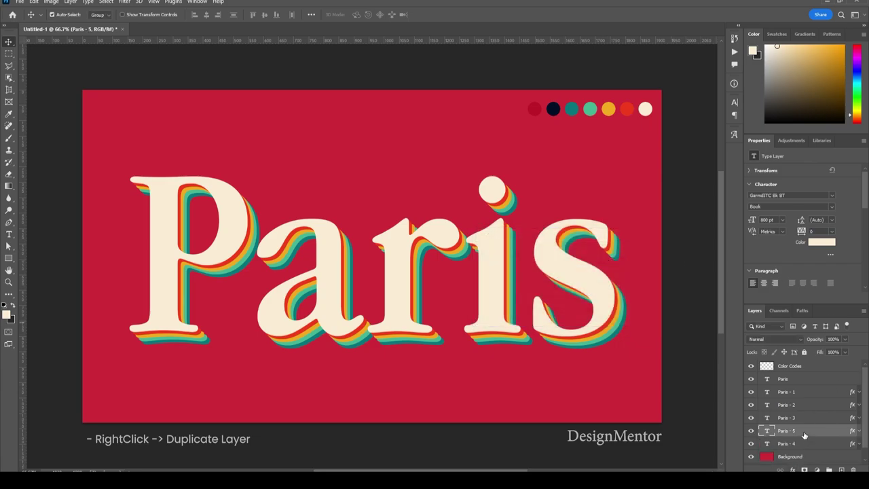
left_click_drag(804, 432, 818, 449)
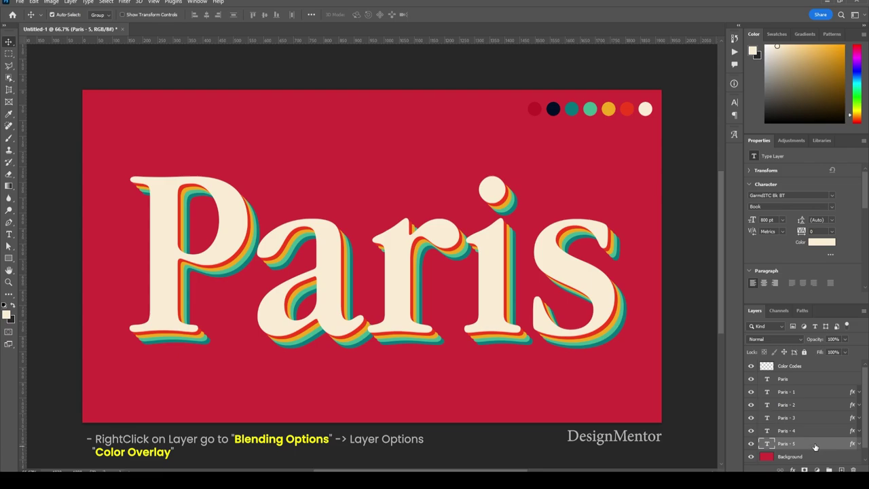
- Give Paris - 5 a Color Overlay sampled from the navy dot
right_click(816, 448)
left_click(809, 35)
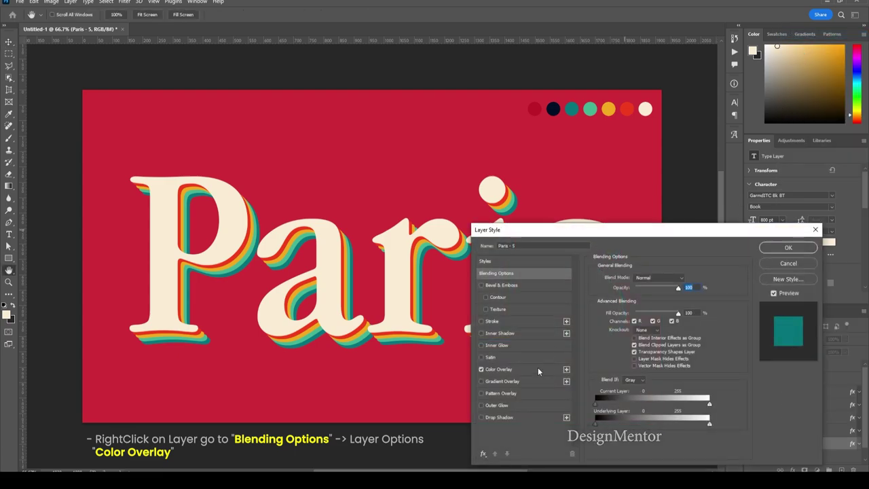
left_click(537, 368)
left_click(689, 285)
left_click(553, 110)
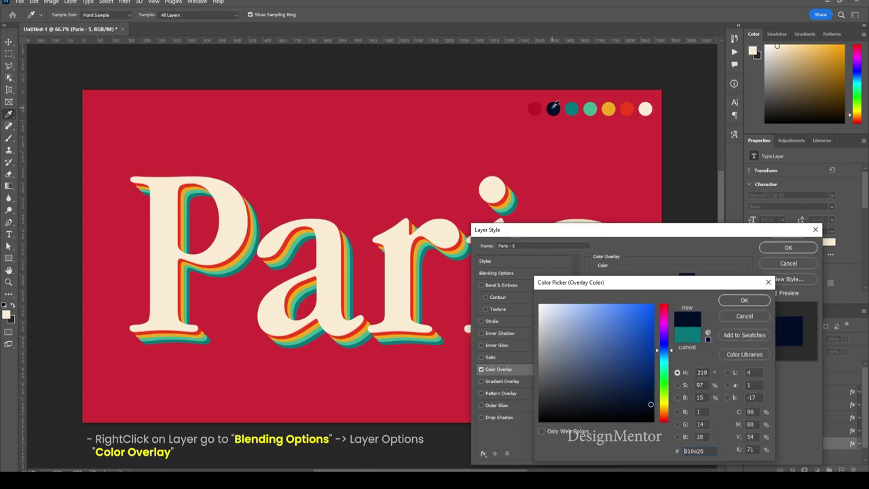
left_click(744, 300)
left_click(785, 249)
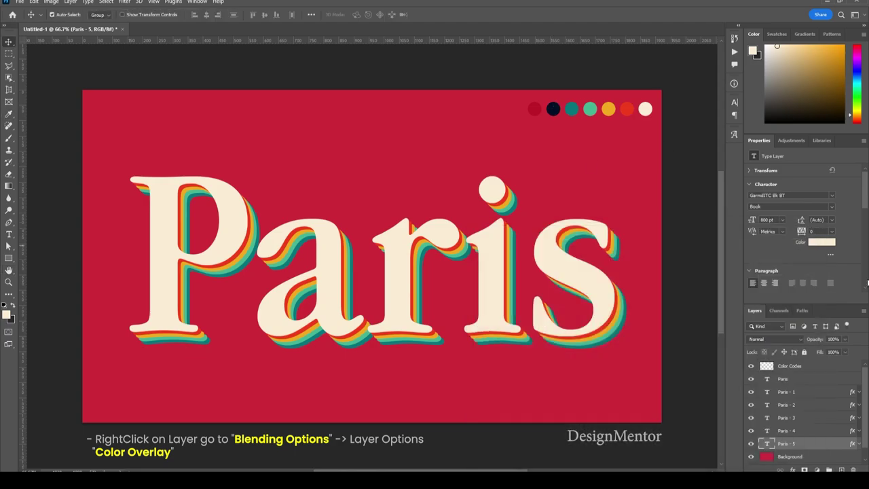
- Nudge the navy copy down and right so a dark edge shows under the stack
key("shift+Right")
key("shift+Down")
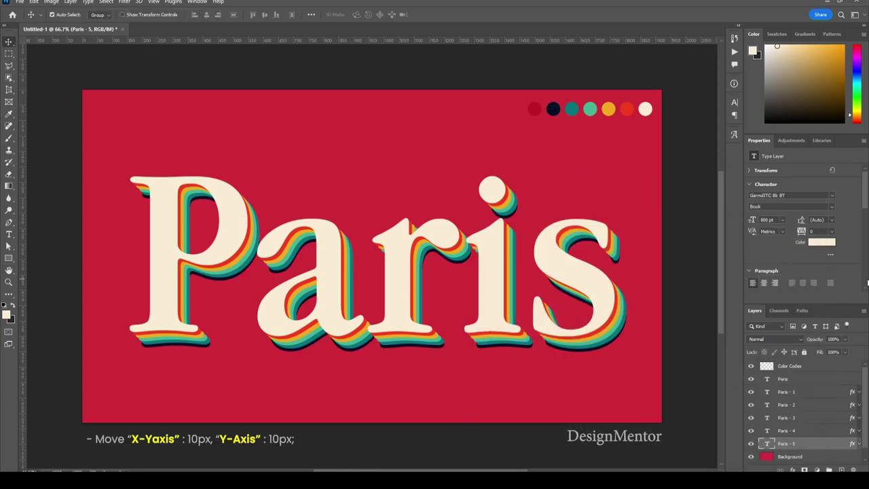
key("shift+Right")
key("shift+Down")
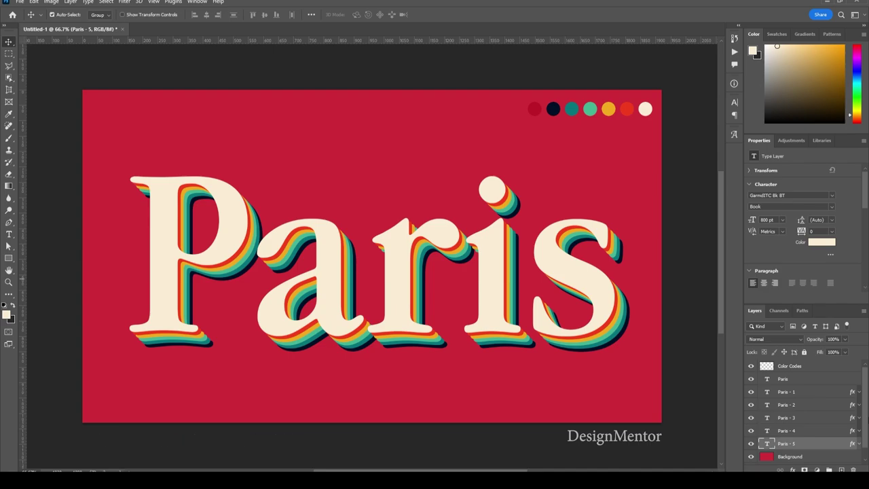
- Add a drop shadow to Paris - 5, coloured a slightly darkened sampled red
right_click(818, 445)
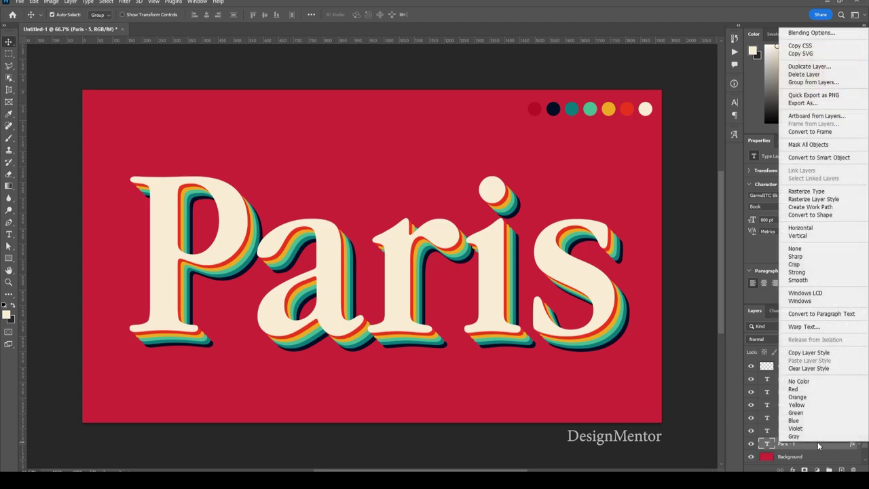
left_click(811, 32)
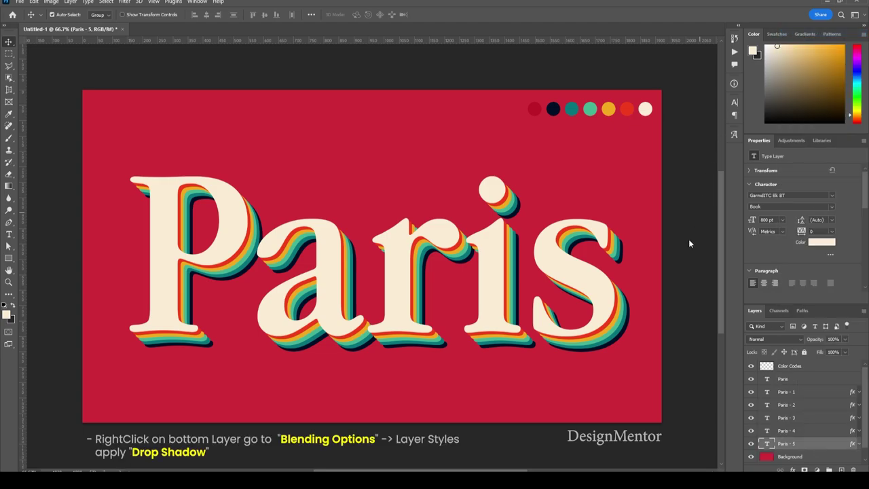
left_click(513, 417)
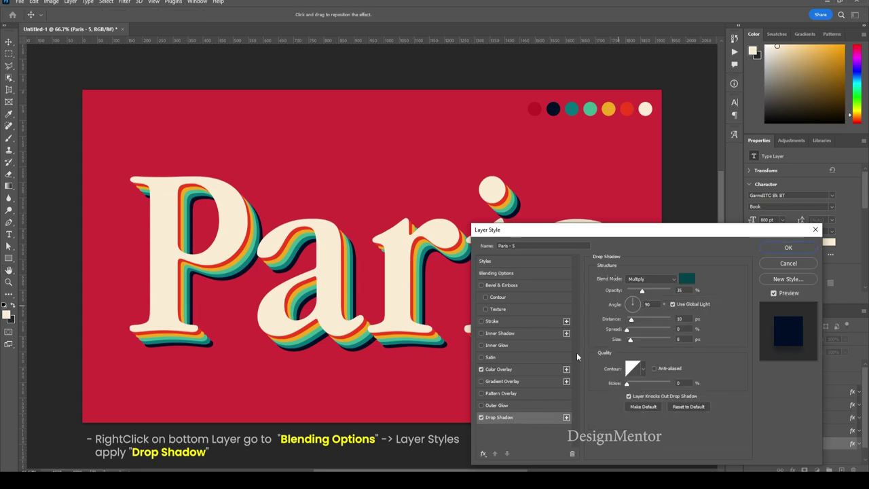
left_click_drag(573, 233, 676, 223)
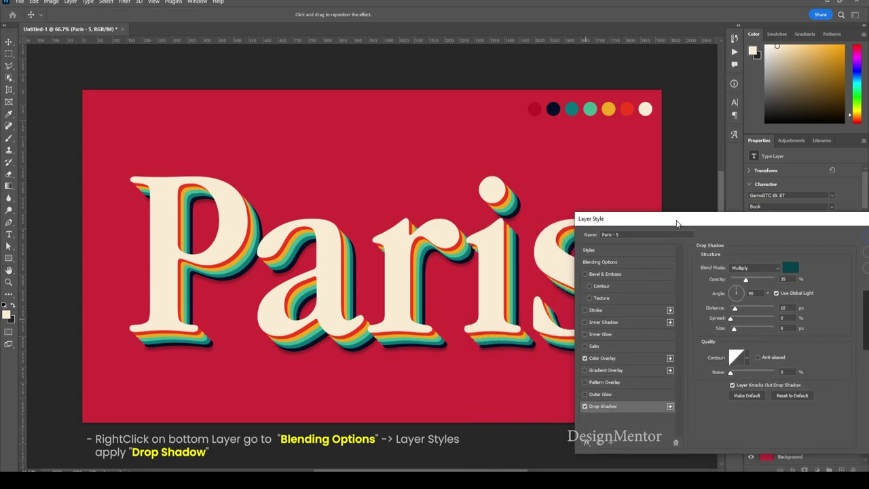
left_click(790, 267)
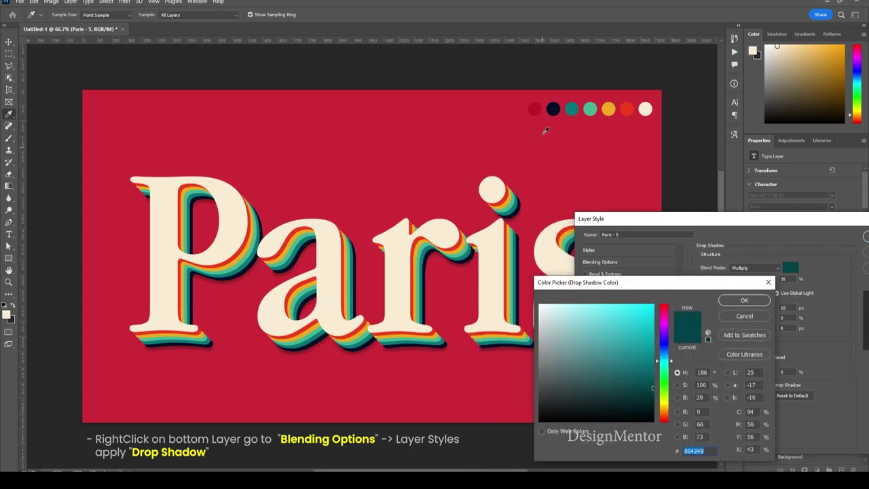
left_click(535, 109)
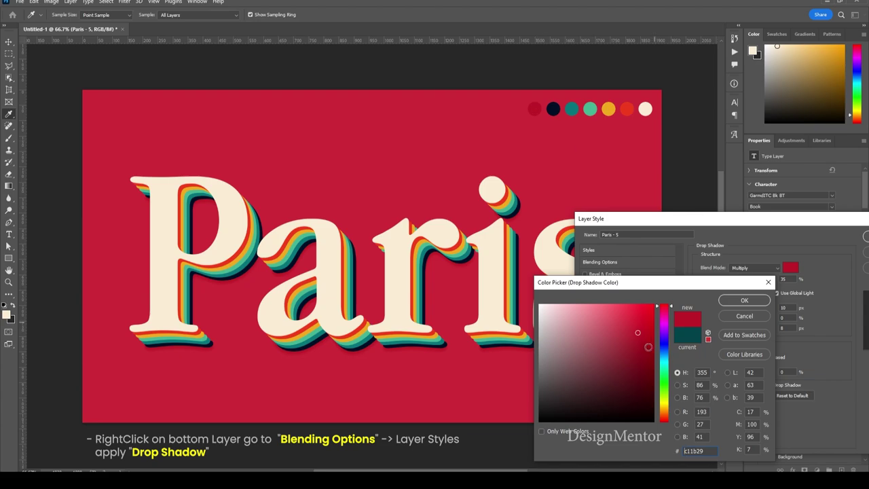
left_click_drag(637, 334, 654, 348)
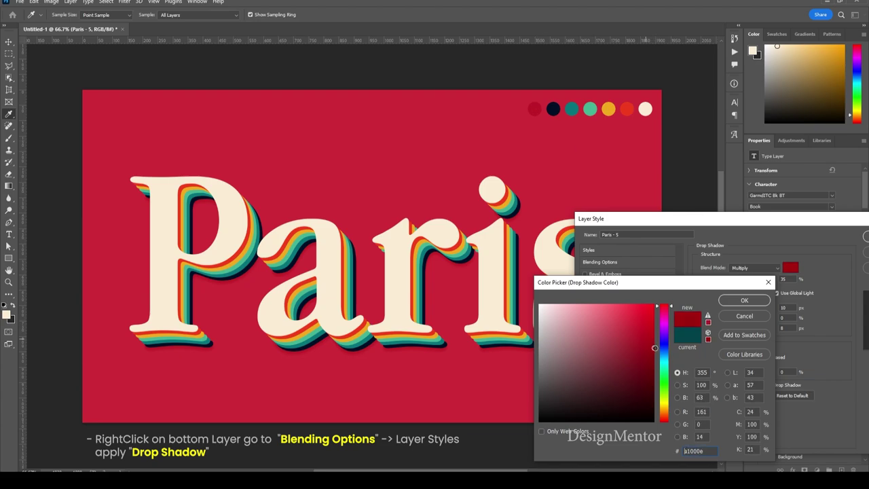
left_click(743, 300)
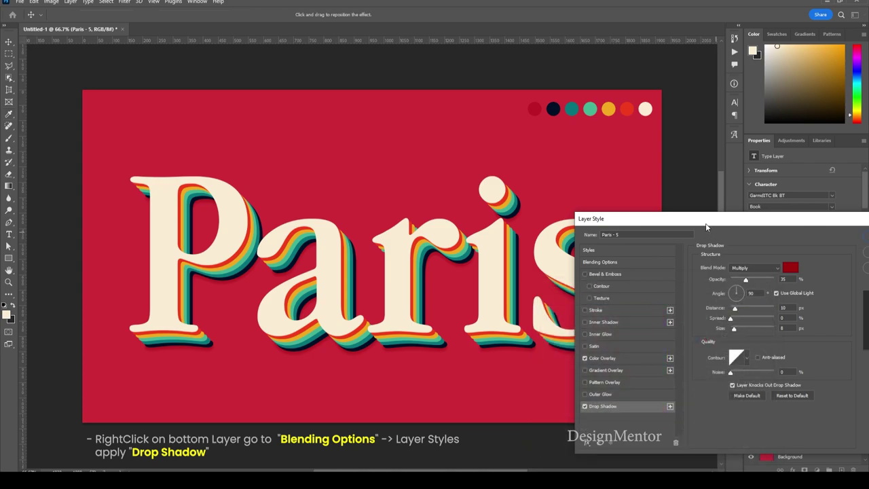
- Set the shadow distance to 20 px and apply the drop shadow
left_click_drag(686, 226, 606, 222)
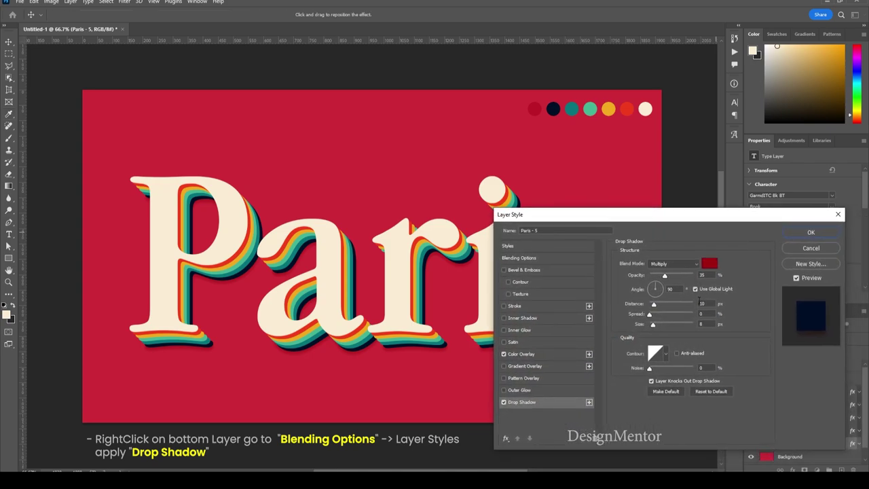
key("Tab")
key("shift+Up")
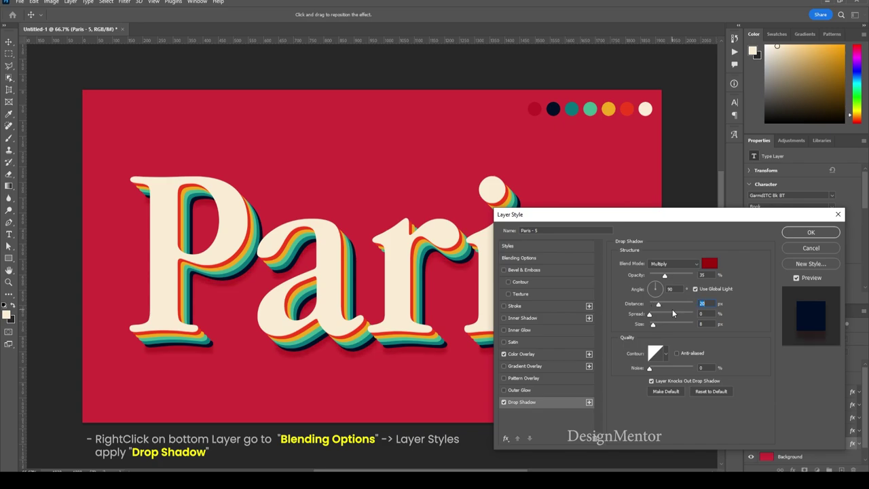
key("shift+Up")
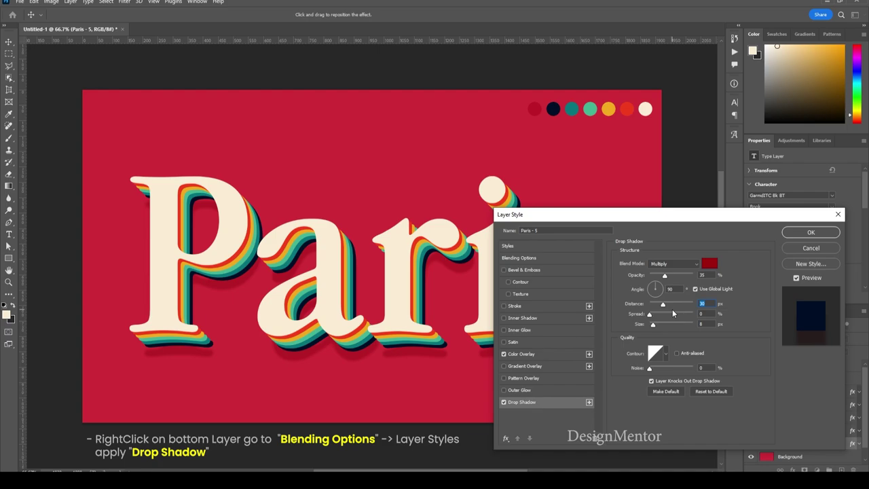
key("shift+Down")
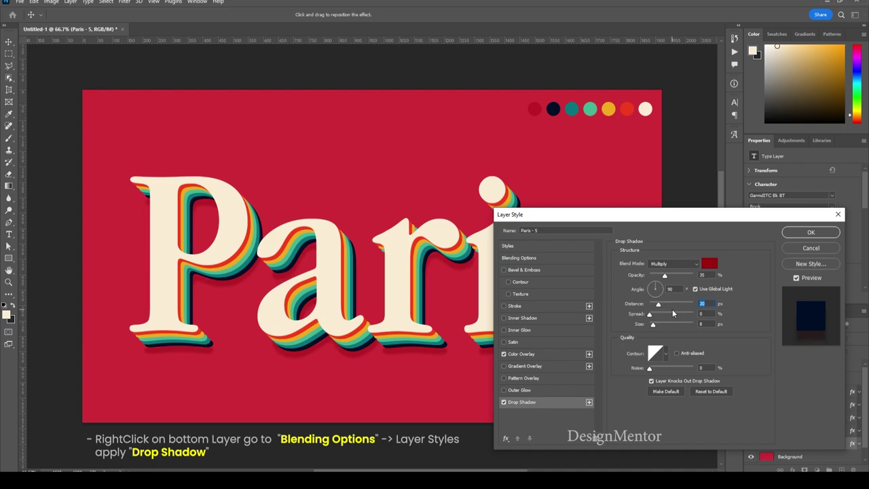
double_click(701, 313)
left_click(791, 232)
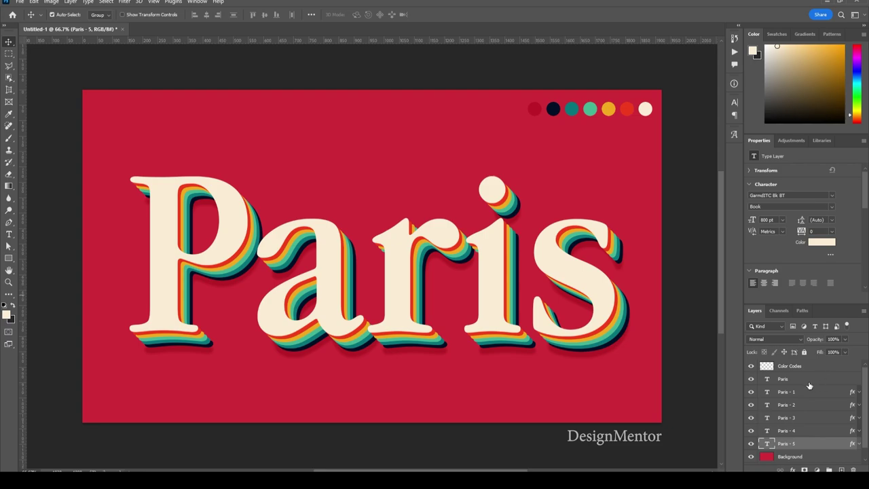
mouse_move(809, 386)
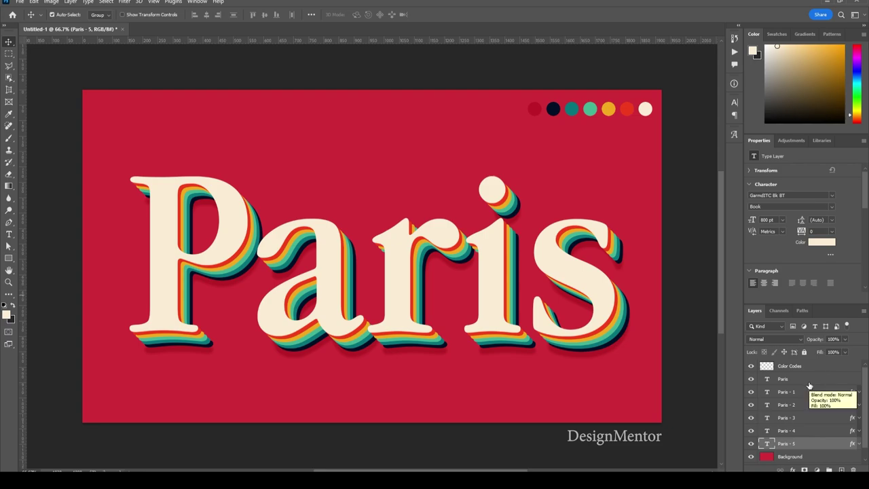
- Group layers Paris through Paris - 5 into a group named 'Paris' and shift it about 25 px left
left_click(808, 384)
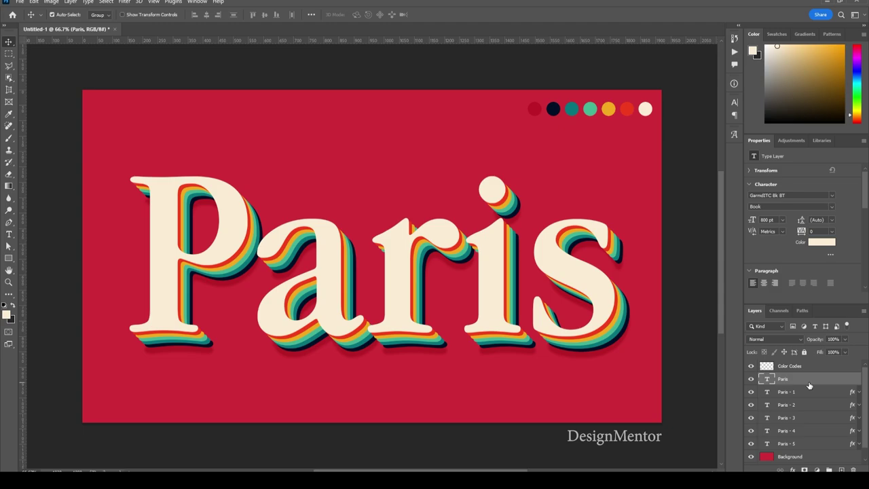
left_click(803, 447, "shift")
right_click(803, 448)
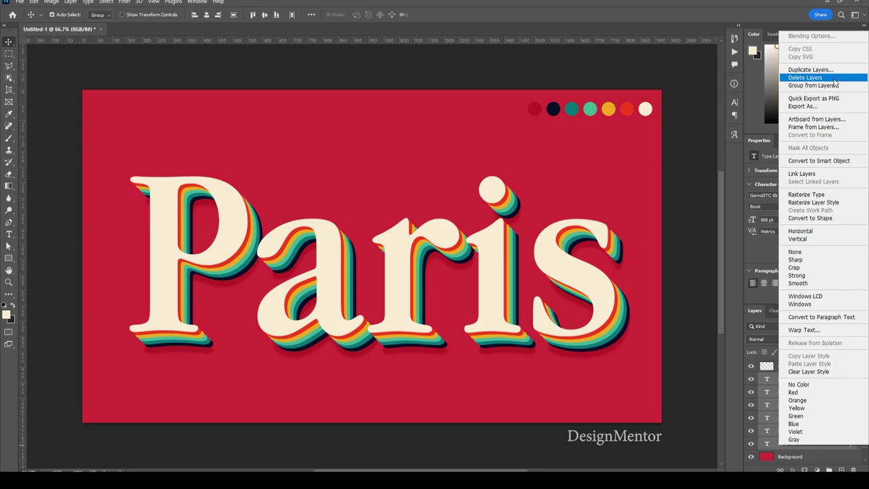
left_click(833, 85)
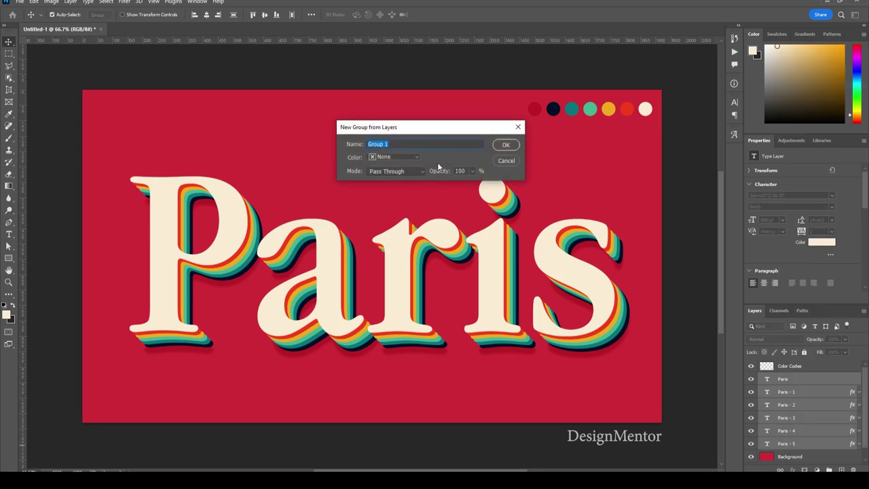
type("Paris")
key("Return")
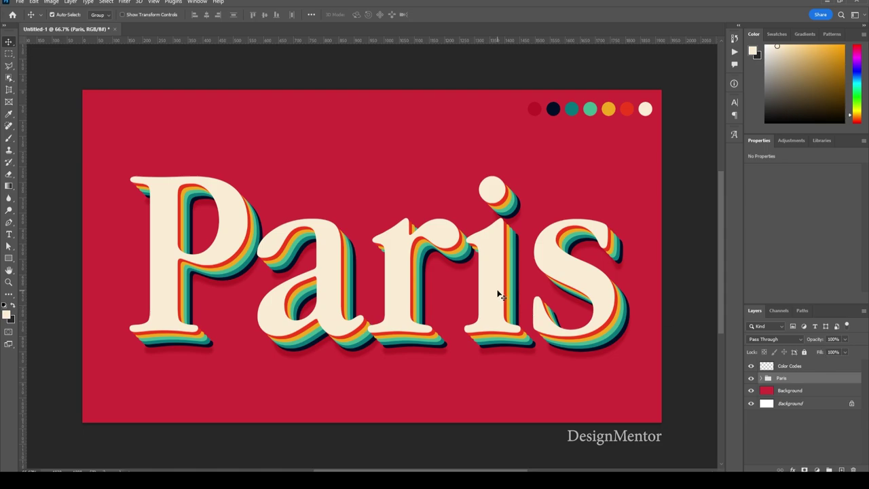
left_click_drag(499, 293, 489, 293)
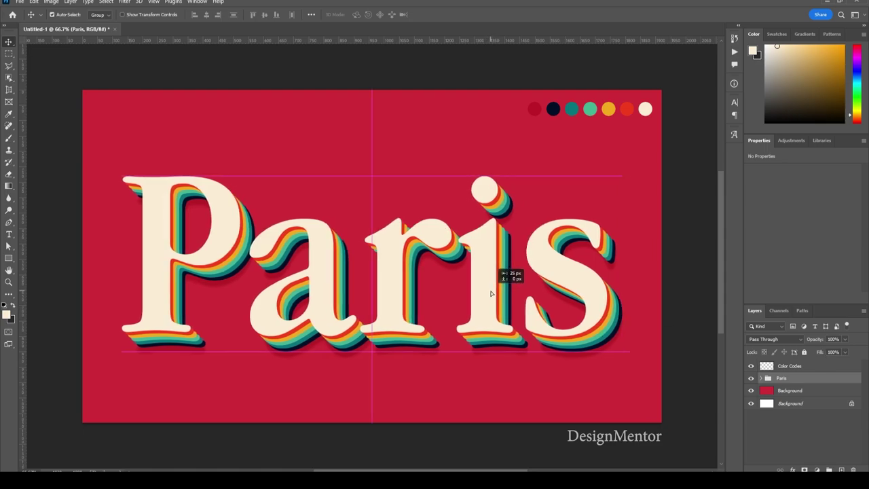
- Hide the Color Codes layer so its dots disappear from the crimson canvas
left_click(645, 195)
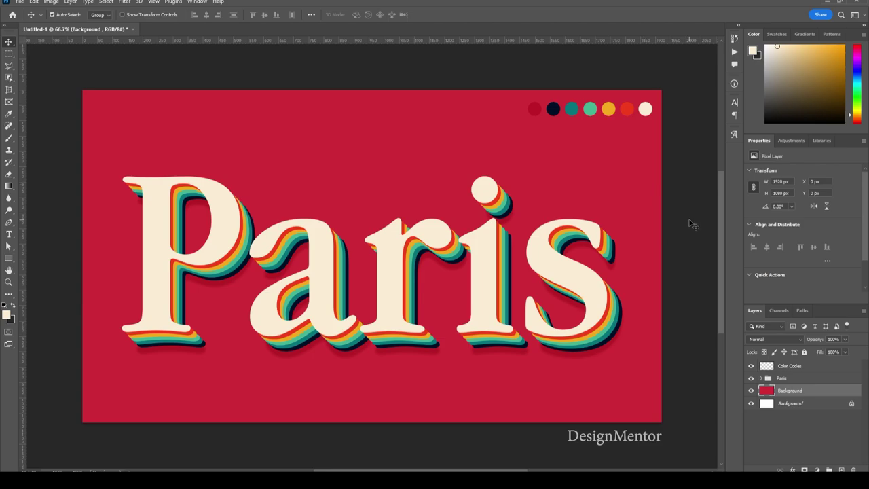
left_click(750, 366)
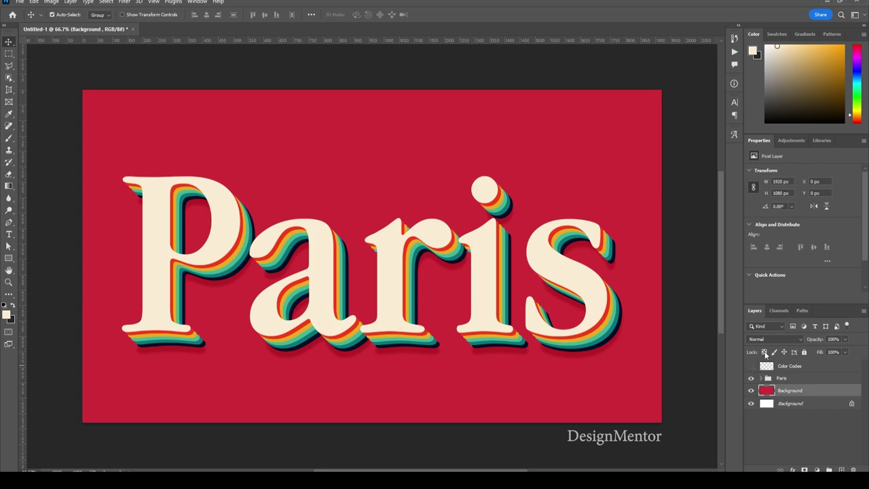